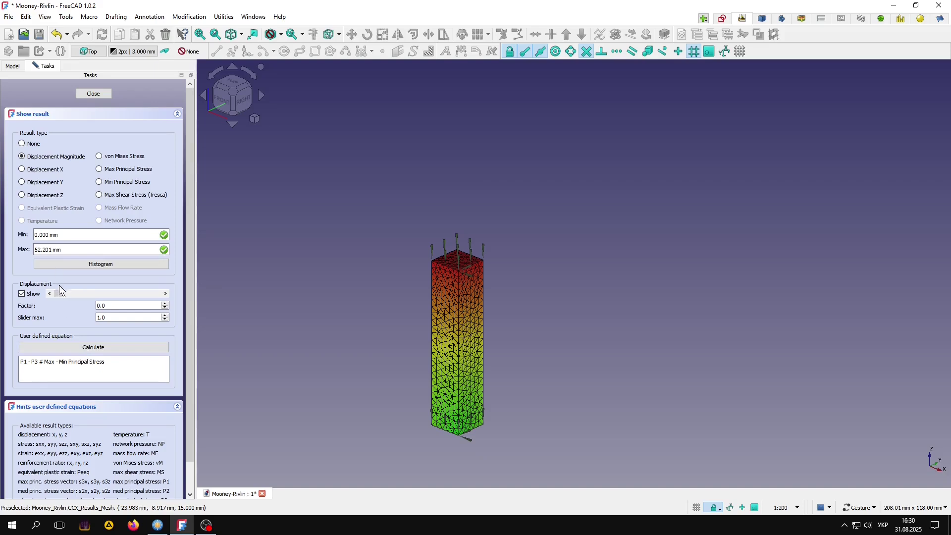
# Drag the Displacement slider so the Mooney-Rivlin result mesh warps with a 0.1 factor.
pyautogui.moveTo(58, 293); pyautogui.dragTo(158, 297)
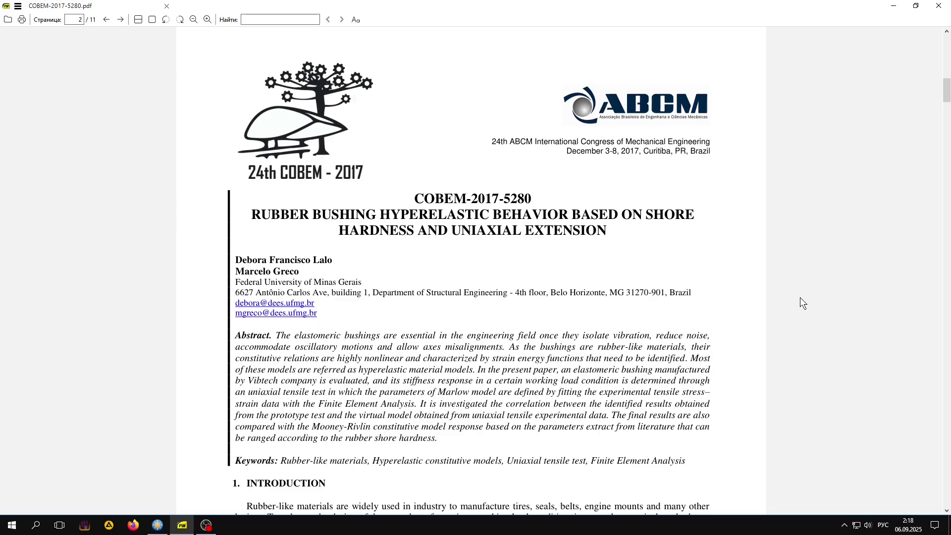
# Scroll the rubber bushing paper down to page 4's Shore-A Mooney-Rivlin coefficient table.
pyautogui.moveTo(947, 94); pyautogui.dragTo(939, 329)
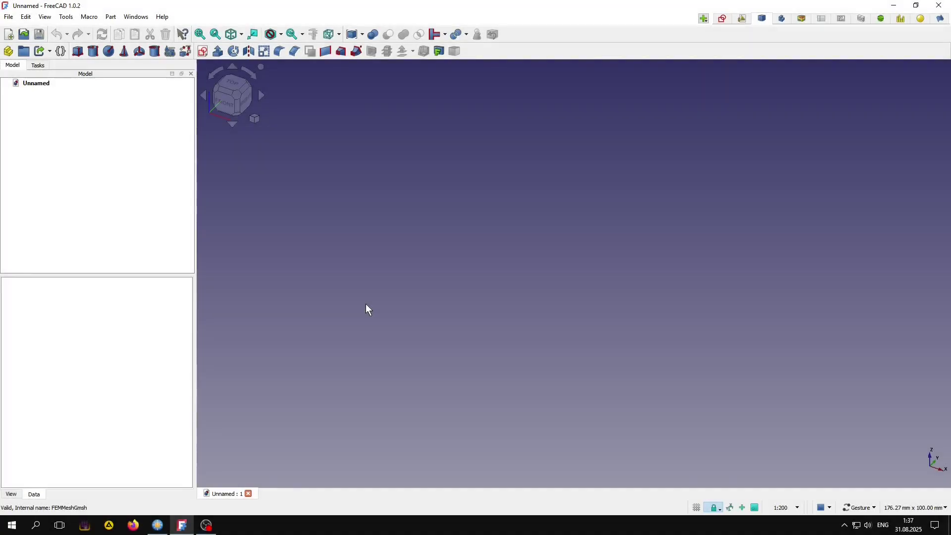
# Add a Part cube, set its height to 50 mm, and fit it into view.
pyautogui.click(77, 54)
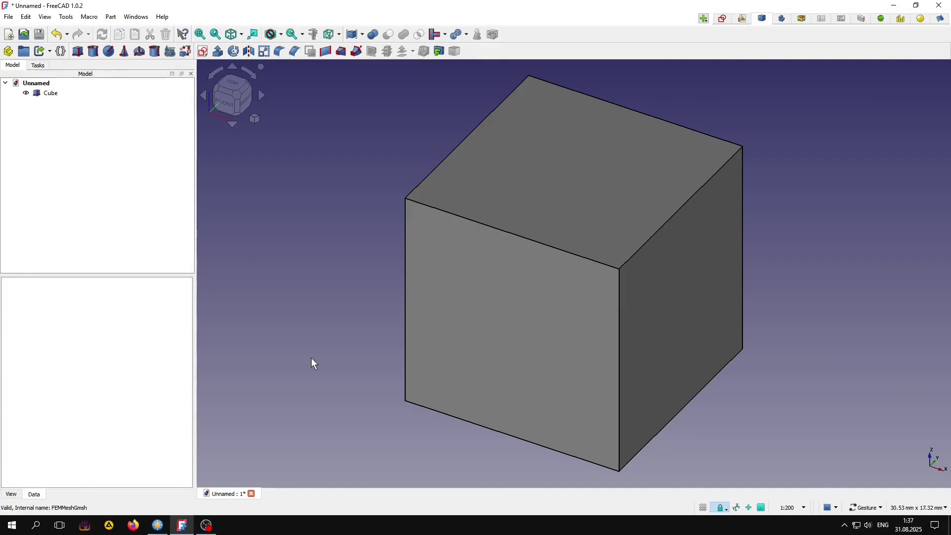
pyautogui.click(50, 94)
pyautogui.click(104, 384)
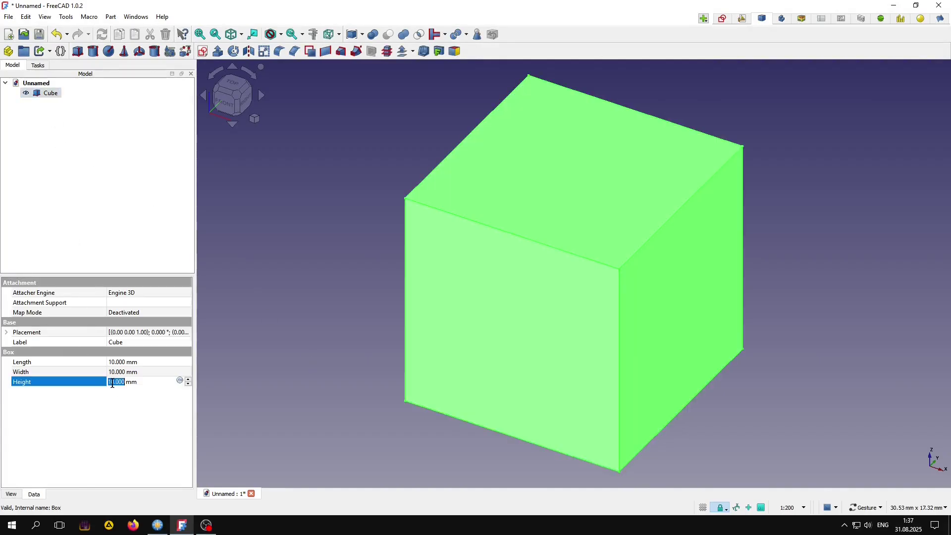
pyautogui.write('30')
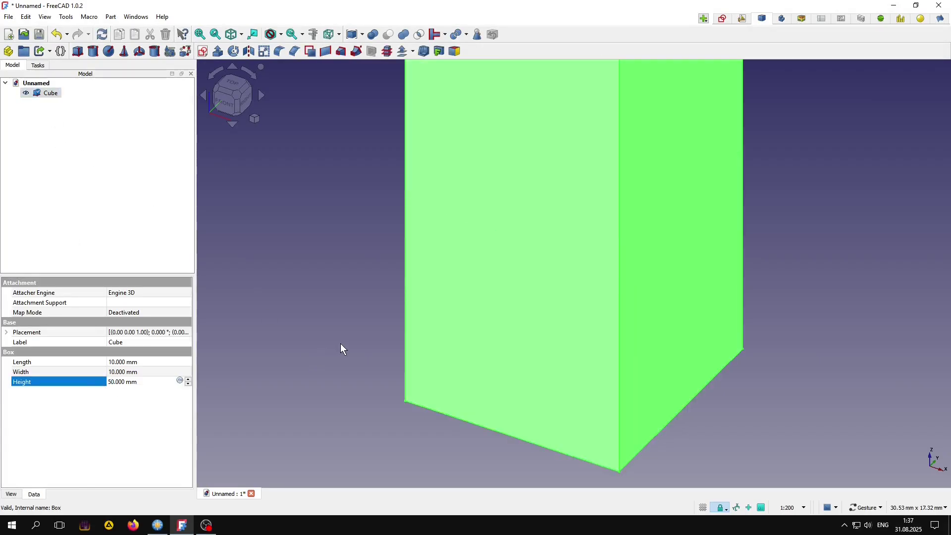
pyautogui.click(341, 345)
pyautogui.click(201, 36)
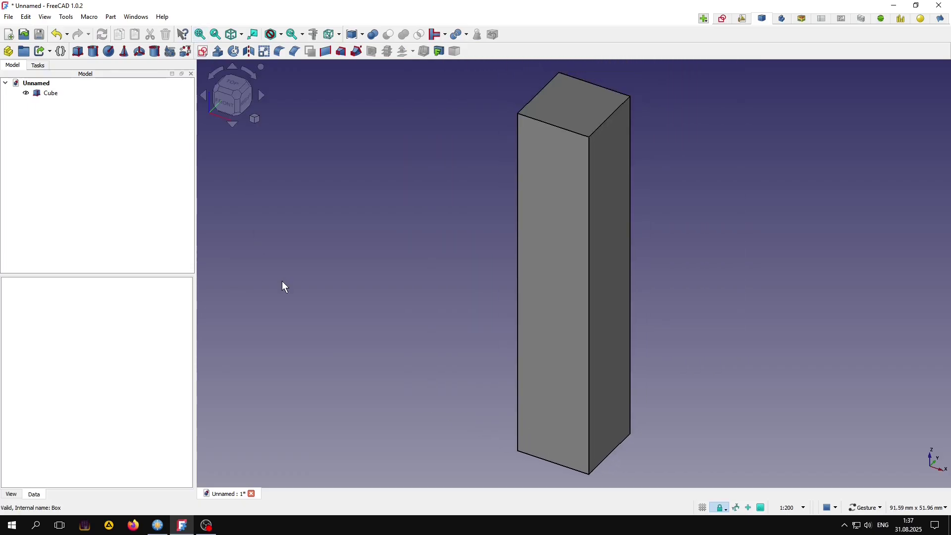
# In the FEM workbench, create an analysis and mesh the cube with Gmsh at 2 mm maximum element size.
pyautogui.click(803, 18)
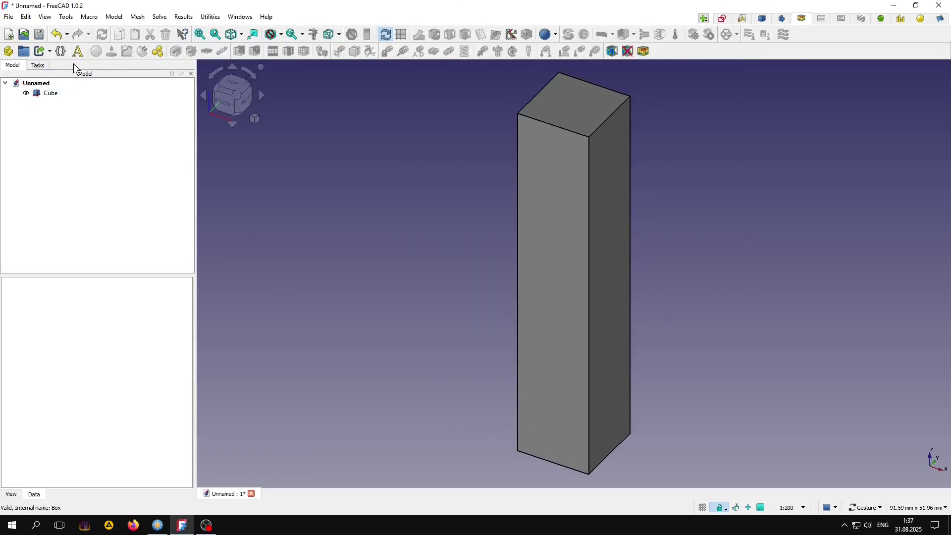
pyautogui.click(8, 51)
pyautogui.click(14, 103)
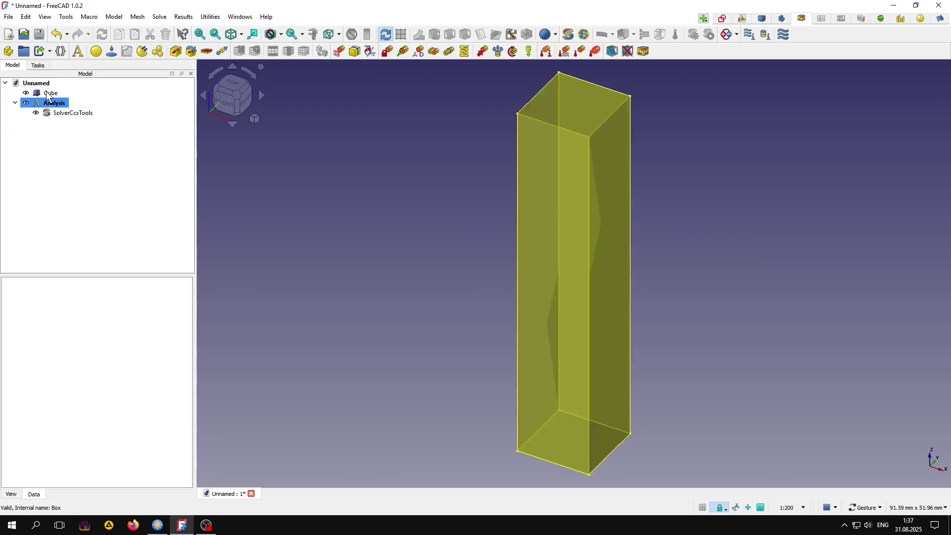
pyautogui.click(50, 93)
pyautogui.click(255, 51)
pyautogui.click(115, 171)
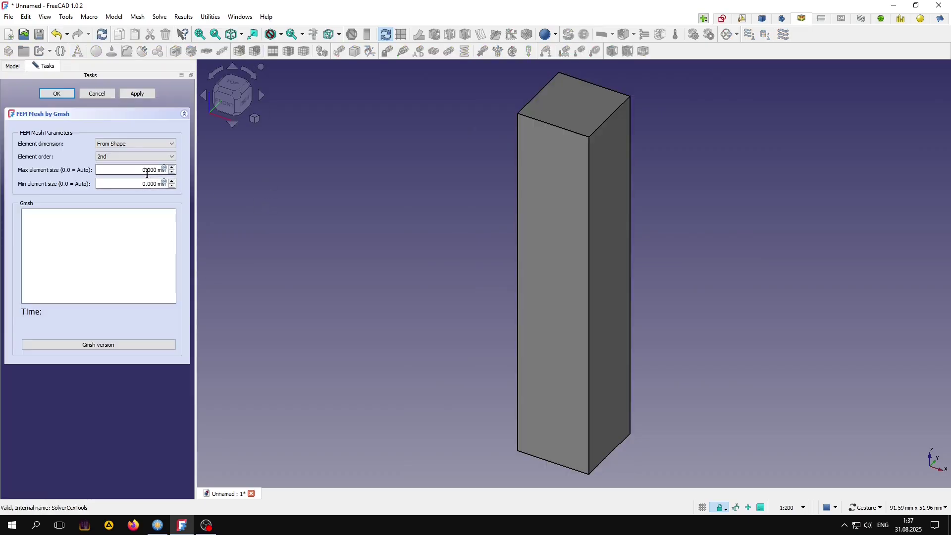
pyautogui.write('2')
pyautogui.click(141, 92)
pyautogui.click(57, 94)
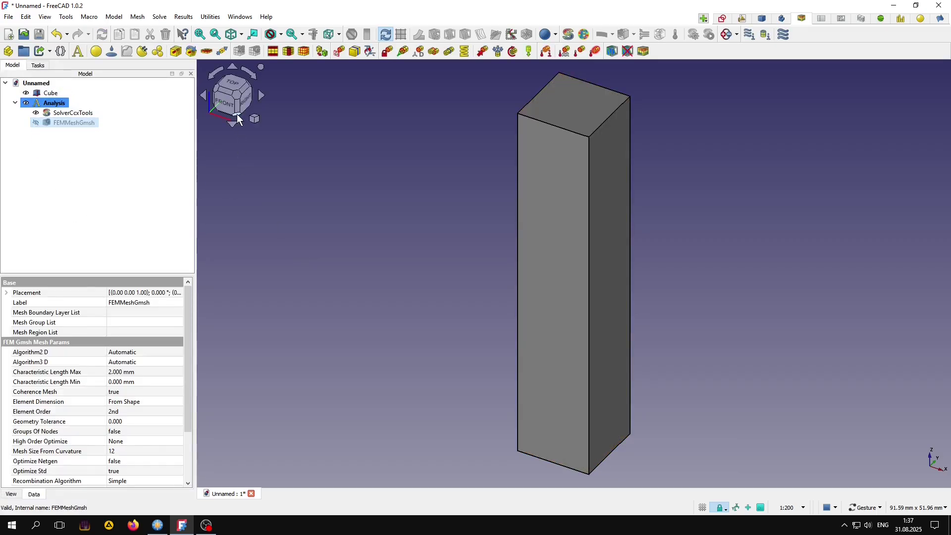
pyautogui.click(237, 114)
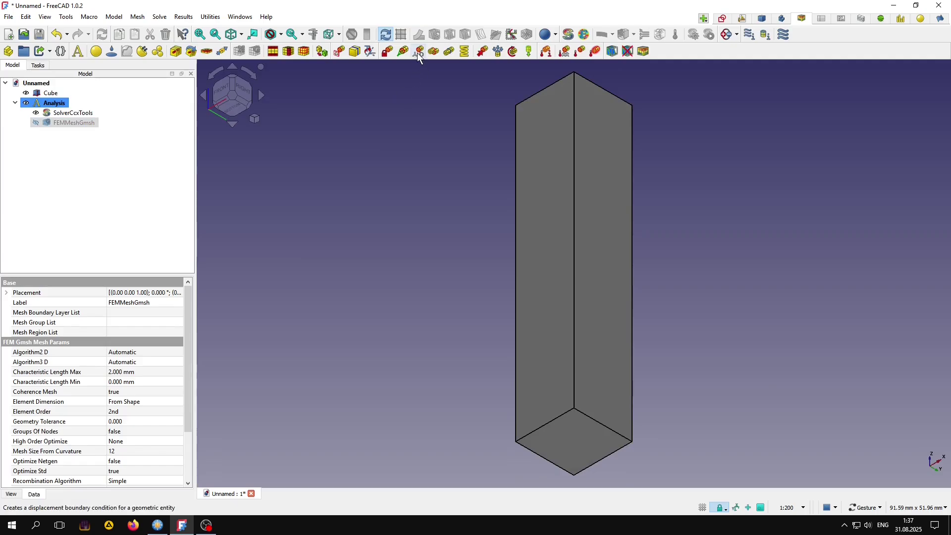
# Fix the block's bottom face in z with a displacement constraint.
pyautogui.click(417, 51)
pyautogui.click(22, 293)
pyautogui.click(53, 140)
pyautogui.click(584, 446)
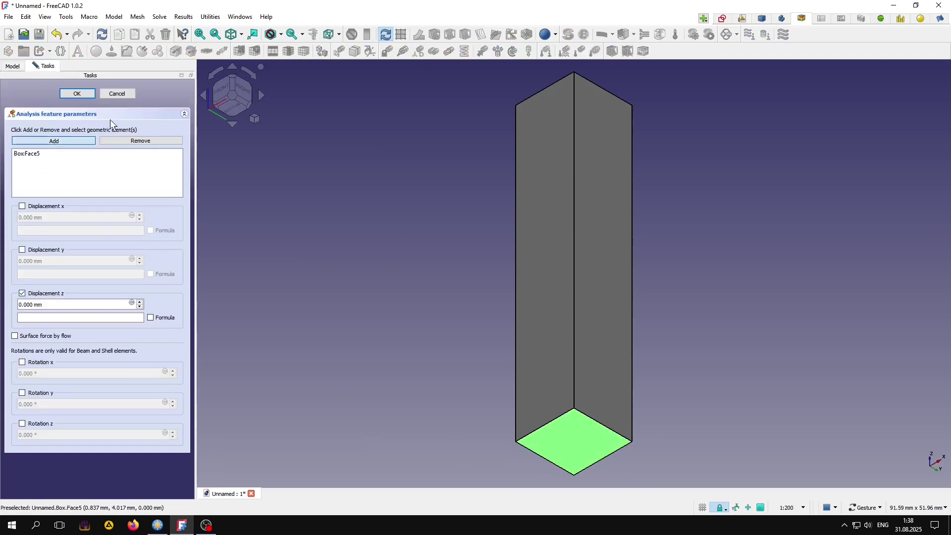
pyautogui.click(77, 93)
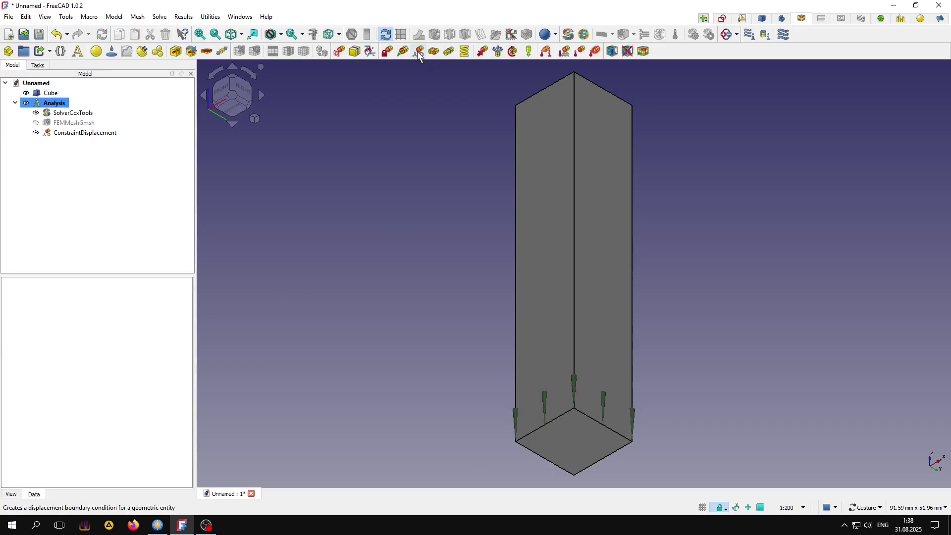
# Pin two block vertices in x and y with a second displacement constraint.
pyautogui.click(420, 55)
pyautogui.click(21, 249)
pyautogui.click(22, 206)
pyautogui.click(75, 141)
pyautogui.click(573, 408)
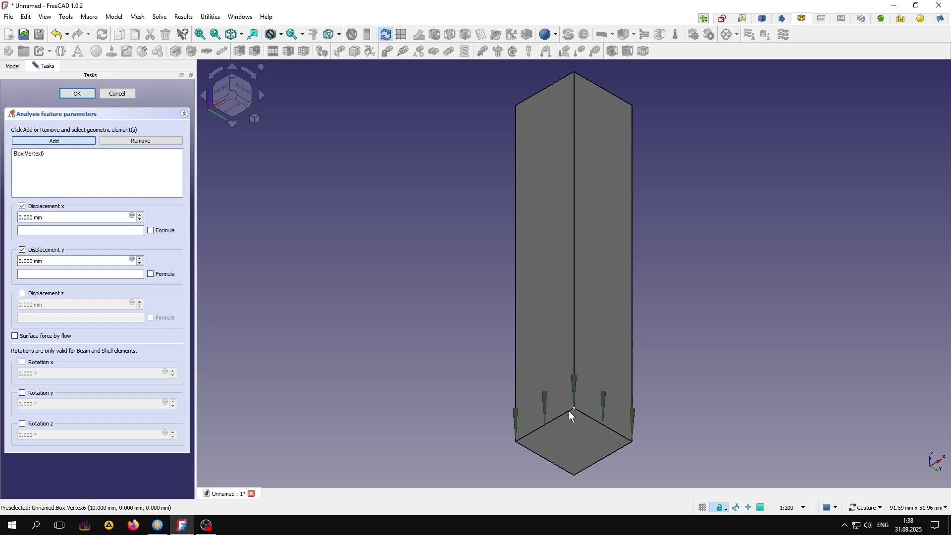
pyautogui.click(574, 72)
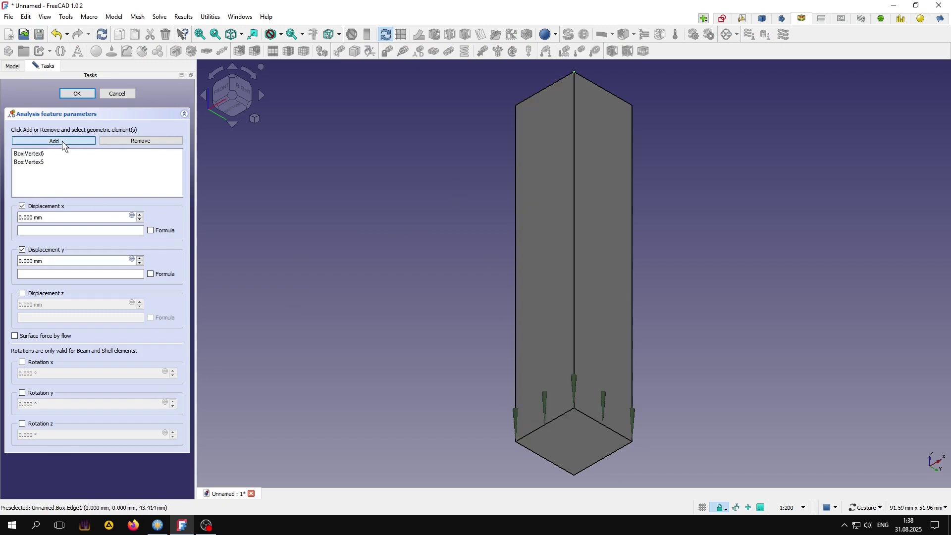
pyautogui.click(77, 94)
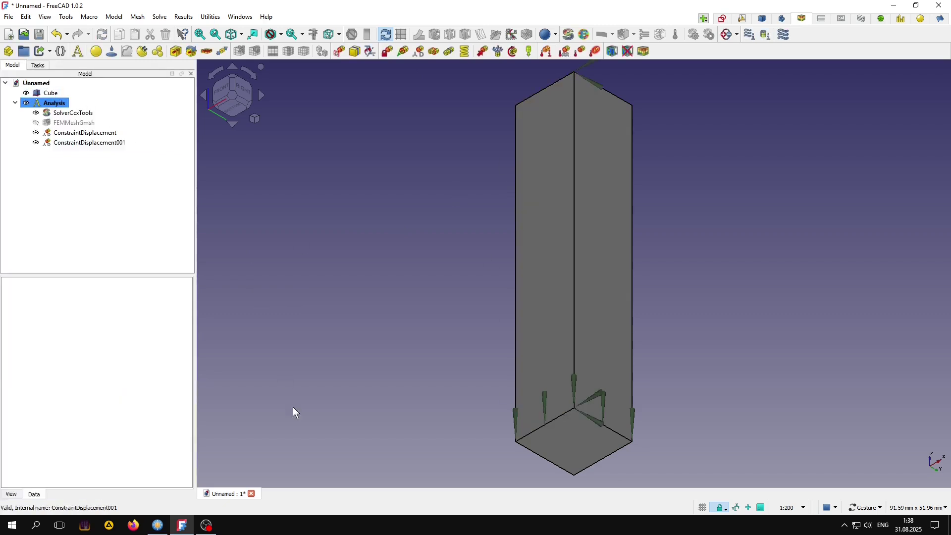
pyautogui.click(232, 77)
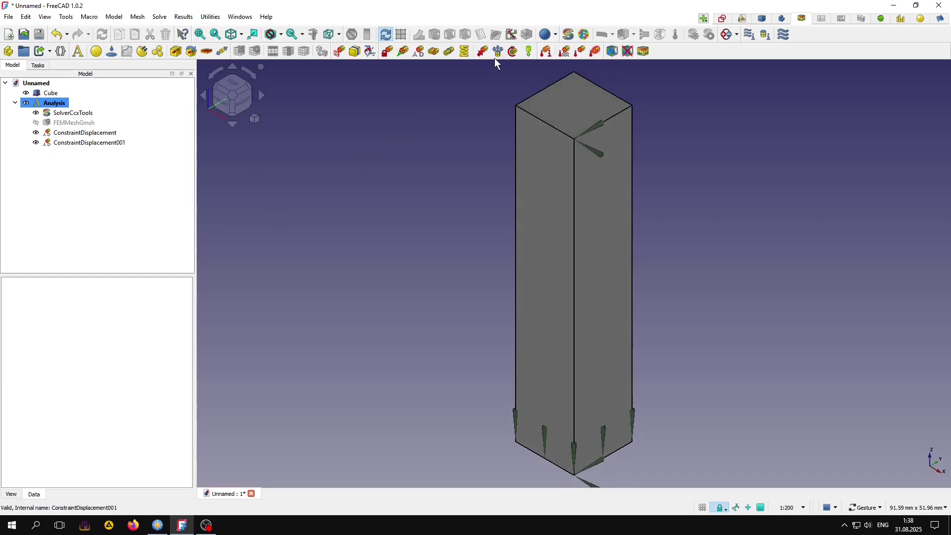
# Prescribe a 50 mm z-displacement on the block's top face.
pyautogui.click(419, 51)
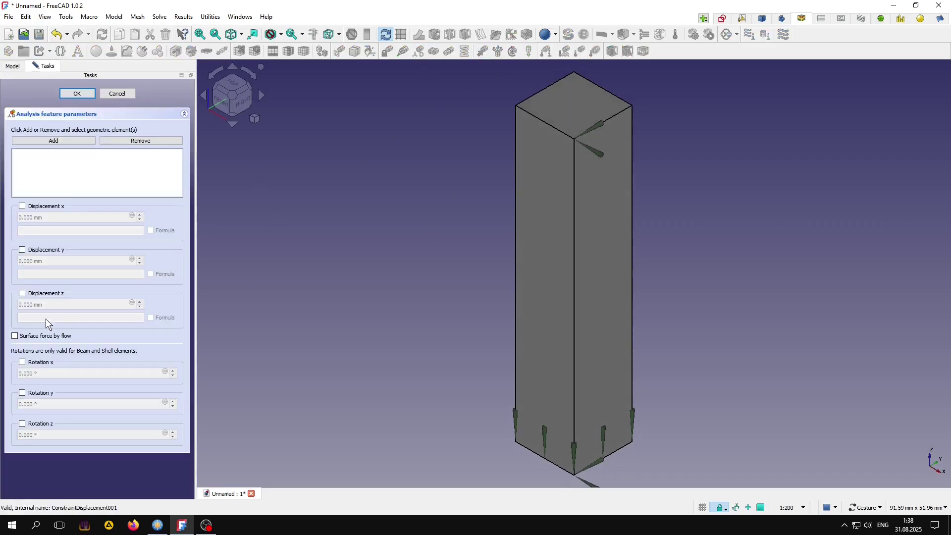
pyautogui.click(22, 293)
pyautogui.click(19, 305)
pyautogui.write('5')
pyautogui.click(53, 141)
pyautogui.click(553, 134)
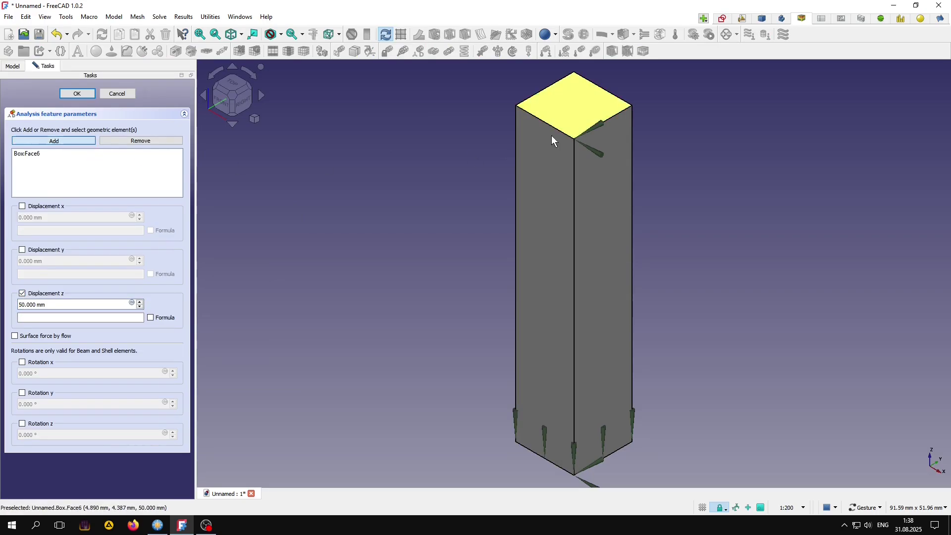
pyautogui.click(77, 94)
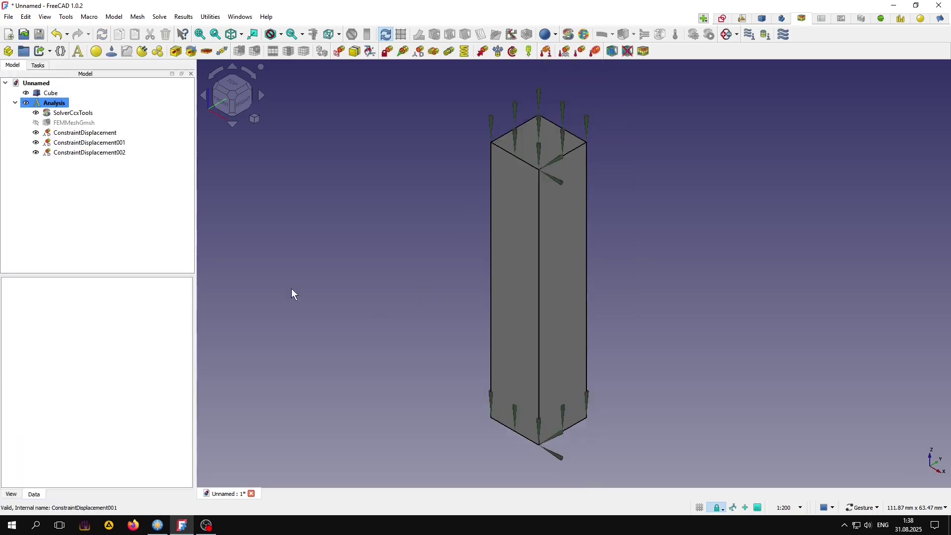
# Add a manually defined solid material with Young's modulus 3207 kPa and Poisson ratio 0.475.
pyautogui.click(96, 51)
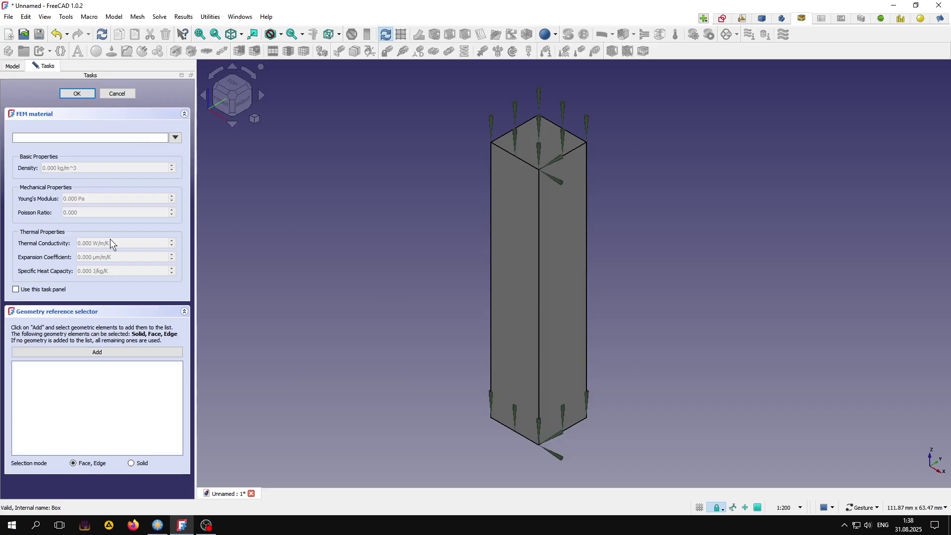
pyautogui.click(16, 290)
pyautogui.click(65, 198)
pyautogui.moveTo(64, 199); pyautogui.dragTo(78, 198)
pyautogui.write('3207')
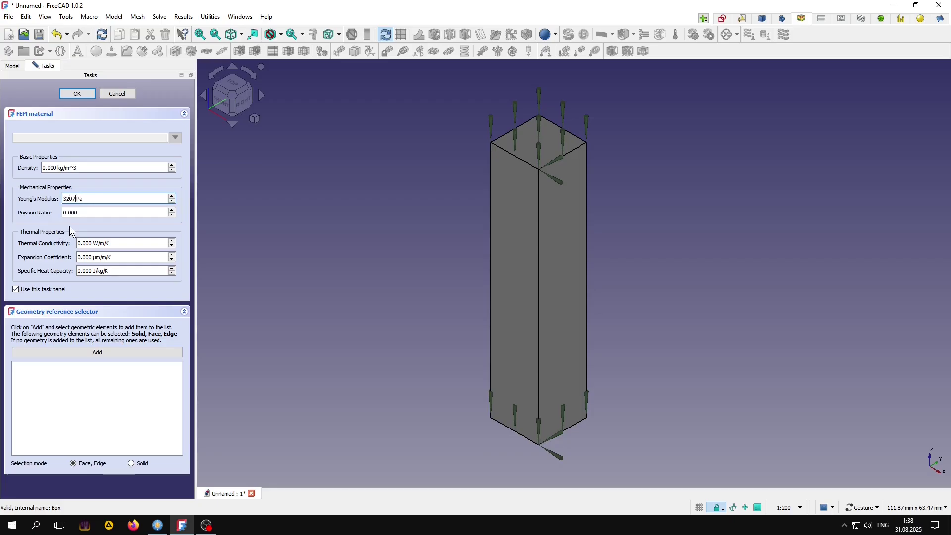
pyautogui.click(77, 213)
pyautogui.moveTo(69, 213); pyautogui.dragTo(85, 213)
pyautogui.write('475')
# Set the material density to 900 kg/m³ and confirm the material.
pyautogui.moveTo(57, 169); pyautogui.dragTo(36, 170)
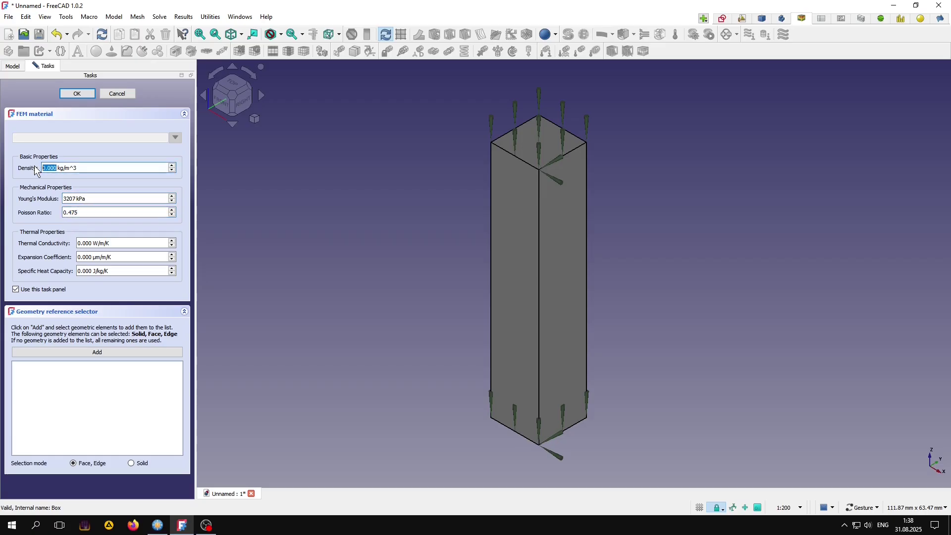
pyautogui.write('900')
pyautogui.click(77, 94)
pyautogui.click(74, 113)
# Write the CalculiX input file and run the solver.
pyautogui.doubleClick(78, 115)
pyautogui.click(54, 209)
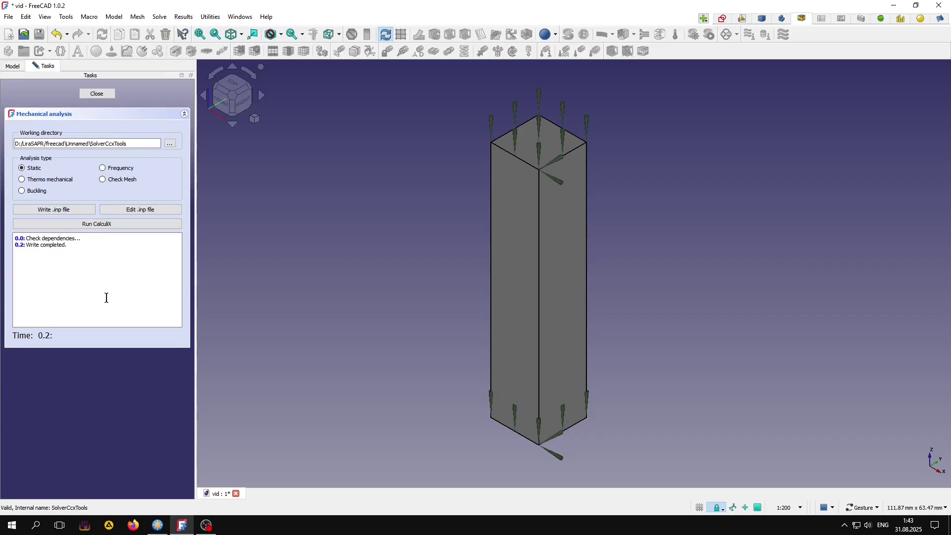
pyautogui.click(102, 225)
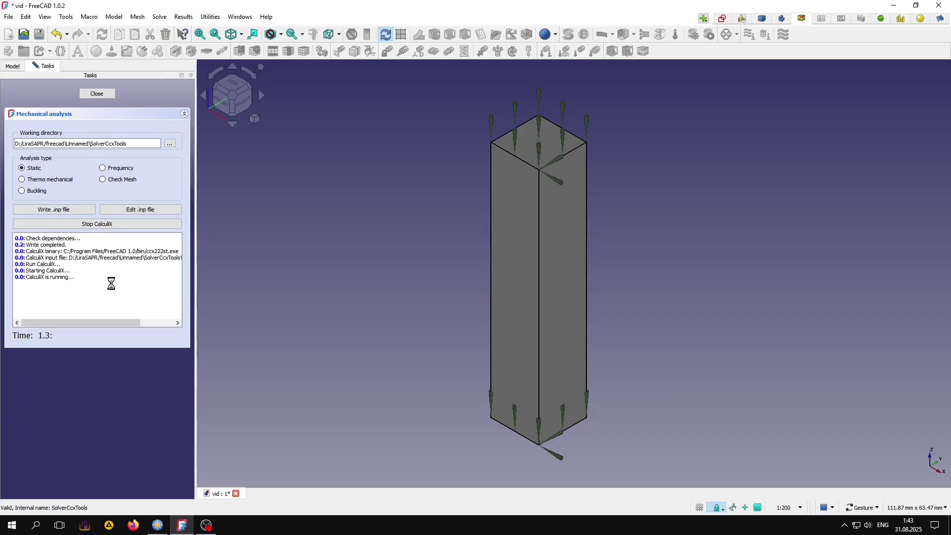
pyautogui.click(97, 95)
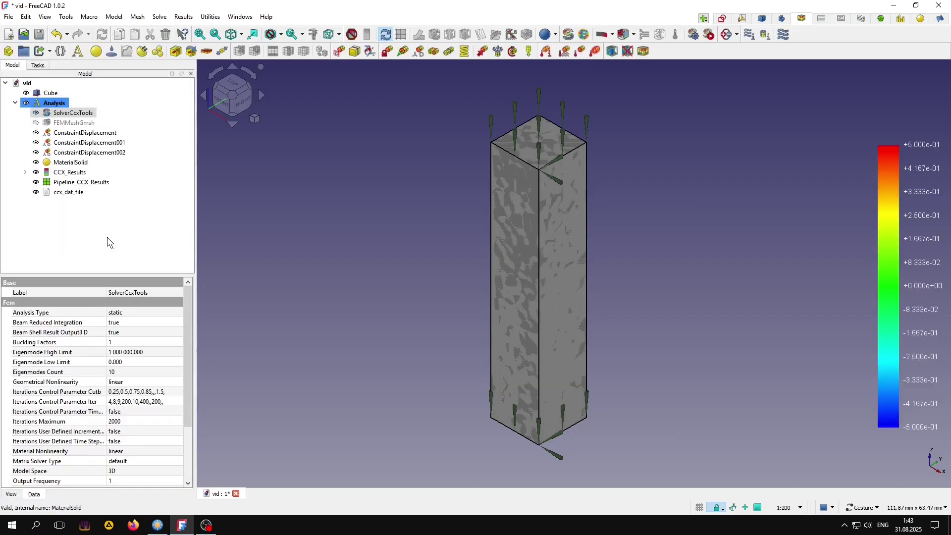
# Colour the result display by Major Principal Stress.
pyautogui.click(28, 96)
pyautogui.doubleClick(81, 181)
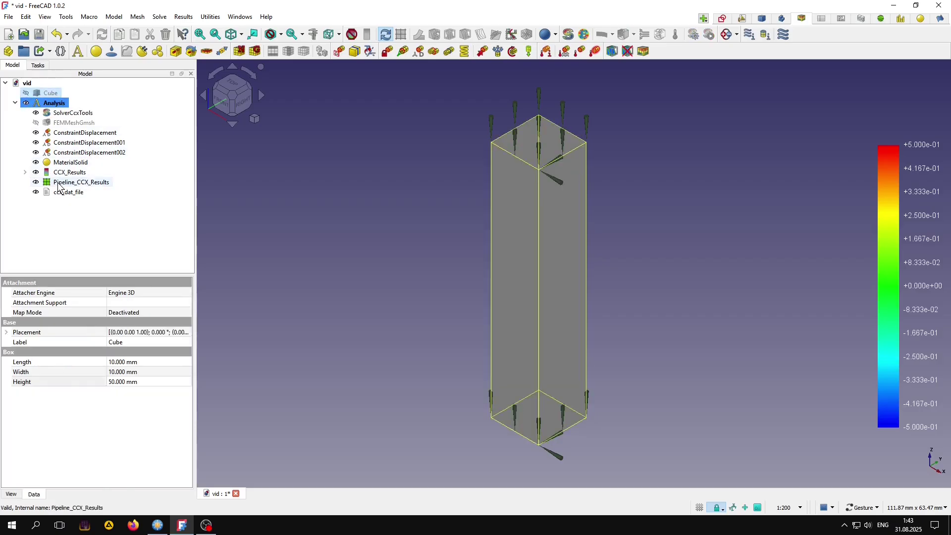
pyautogui.click(63, 155)
pyautogui.scroll(-2, 76, 183)
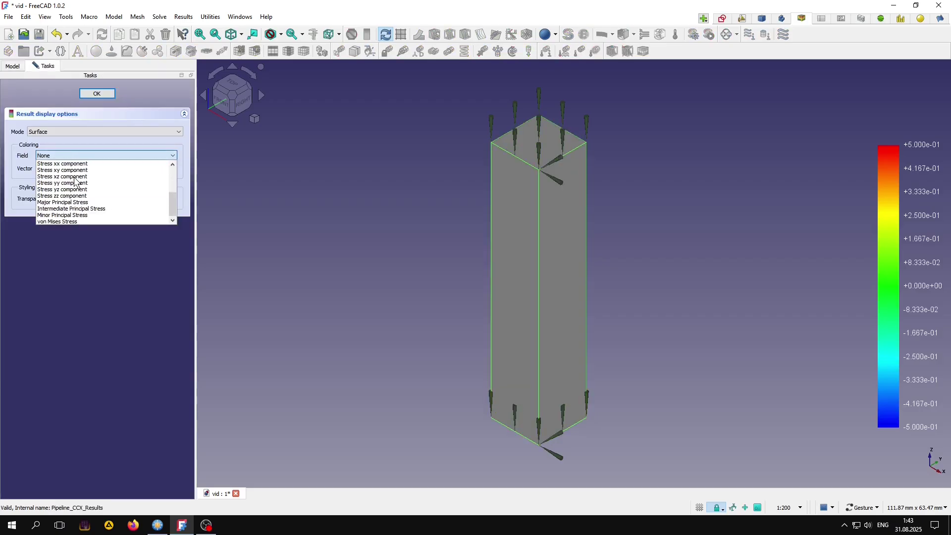
pyautogui.click(65, 203)
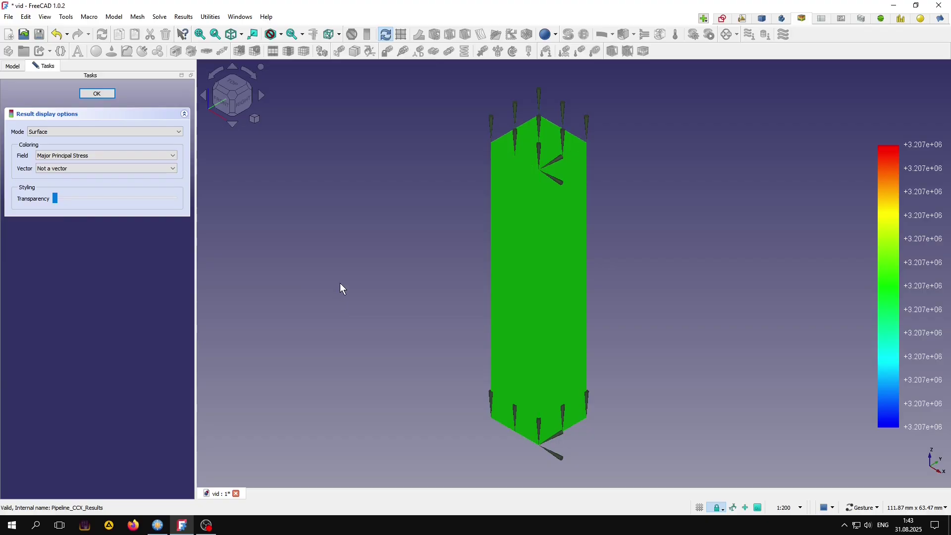
pyautogui.click(98, 93)
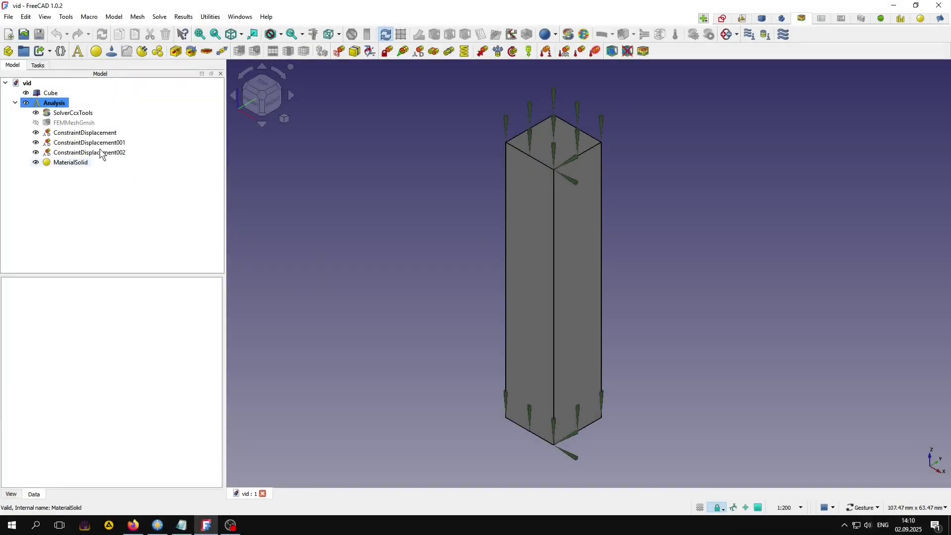
# Write the solver input file and open it in the editor at the *ELASTIC material line.
pyautogui.doubleClick(78, 116)
pyautogui.click(46, 209)
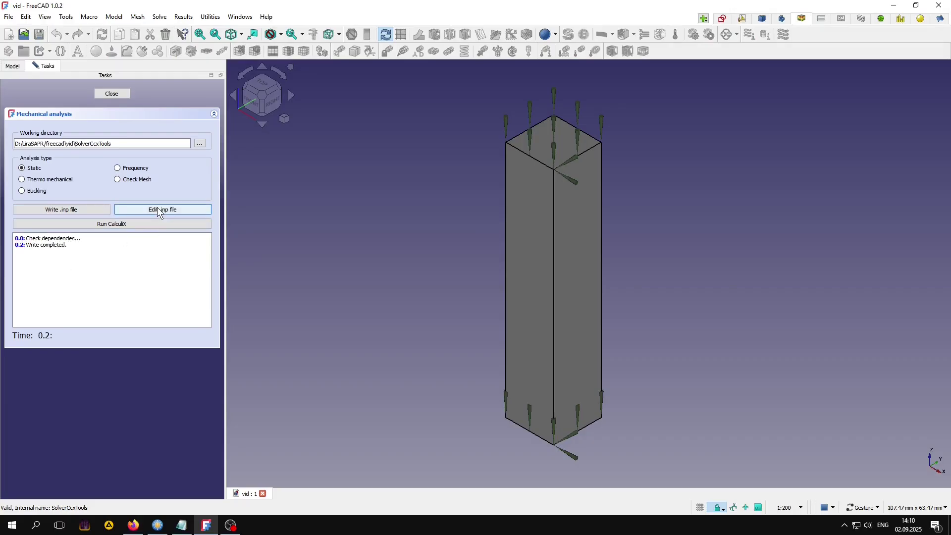
pyautogui.click(157, 208)
pyautogui.moveTo(946, 74); pyautogui.dragTo(946, 483)
pyautogui.scroll(5, 615, 315)
pyautogui.scroll(3, 615, 315)
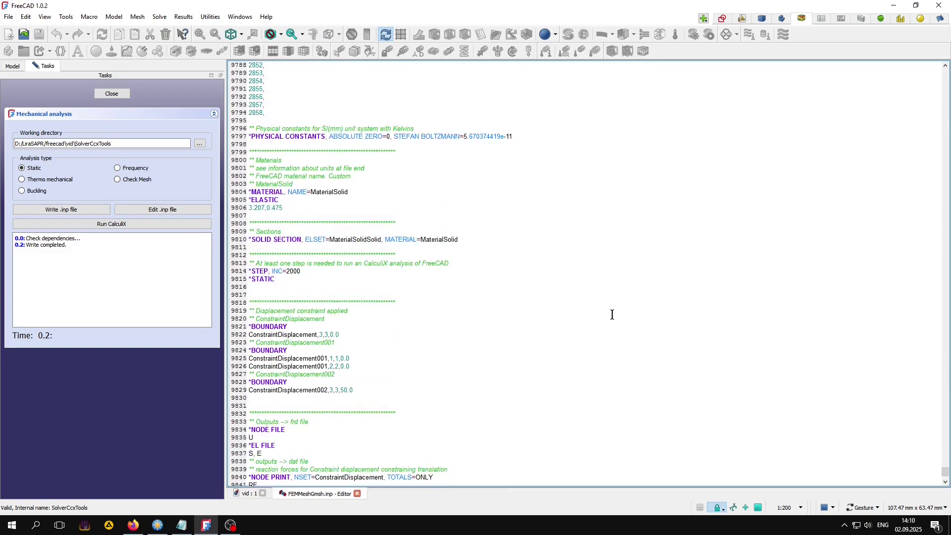
pyautogui.click(317, 200)
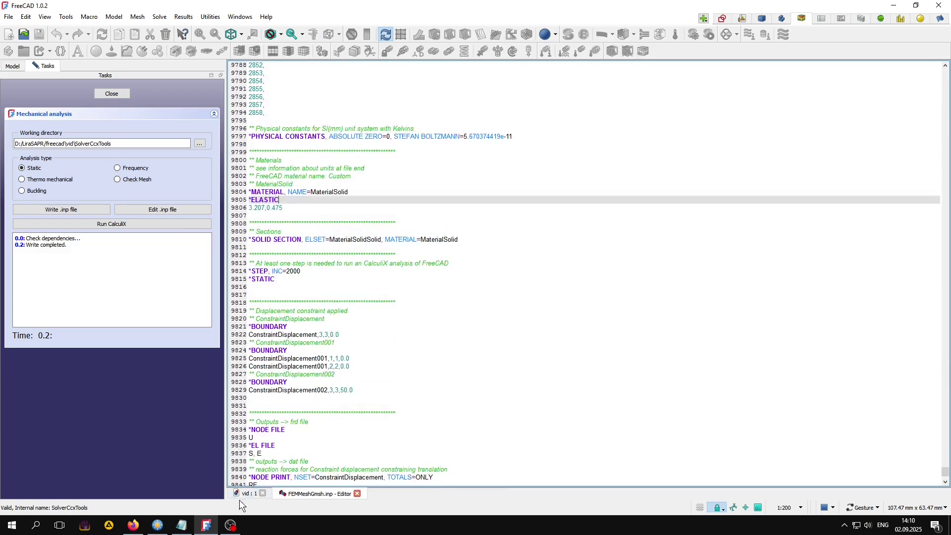
# Replace the *ELASTIC lines with the *HYPERELASTIC, MOONEY-RIVLIN notes and save the file.
pyautogui.click(182, 526)
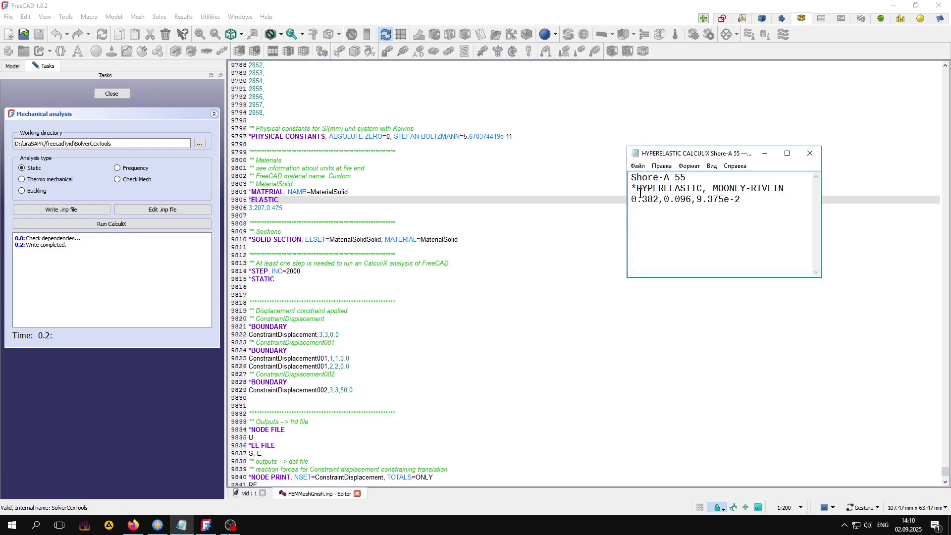
pyautogui.moveTo(634, 187); pyautogui.dragTo(692, 199)
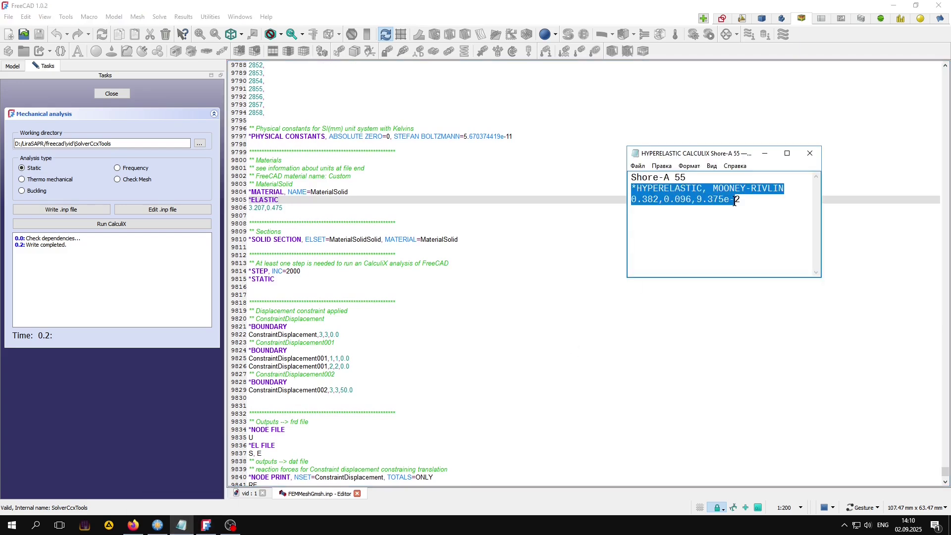
pyautogui.rightClick(696, 200)
pyautogui.click(724, 225)
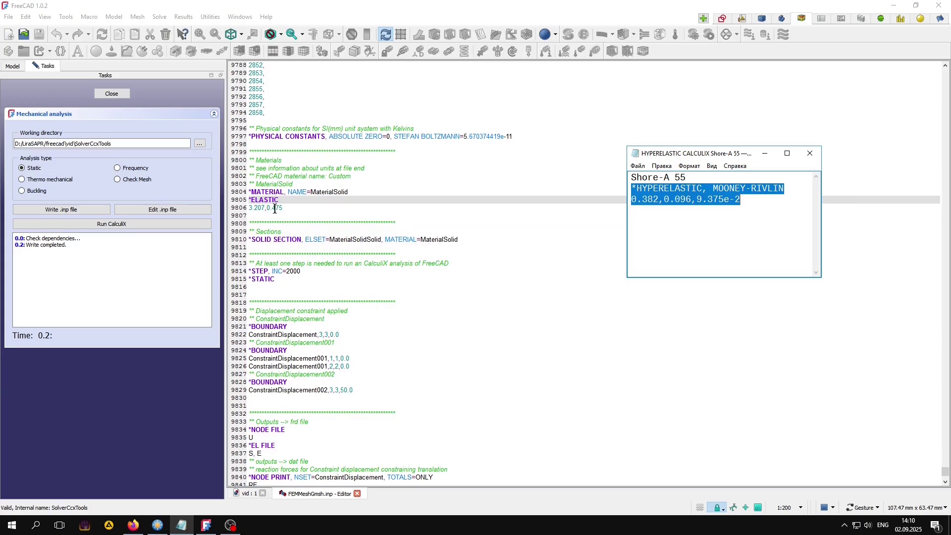
pyautogui.click(258, 200)
pyautogui.moveTo(250, 199); pyautogui.dragTo(270, 208)
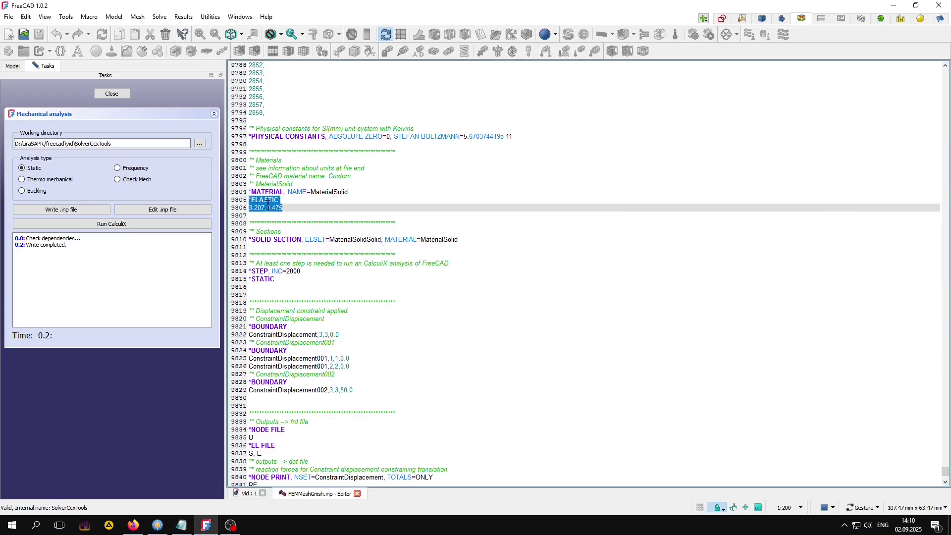
pyautogui.rightClick(269, 207)
pyautogui.click(293, 260)
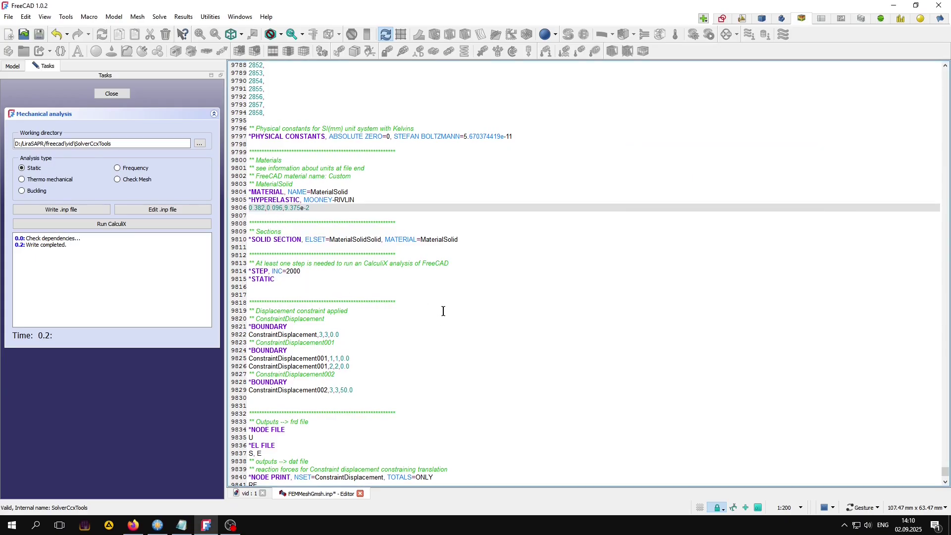
pyautogui.click(360, 494)
pyautogui.click(436, 276)
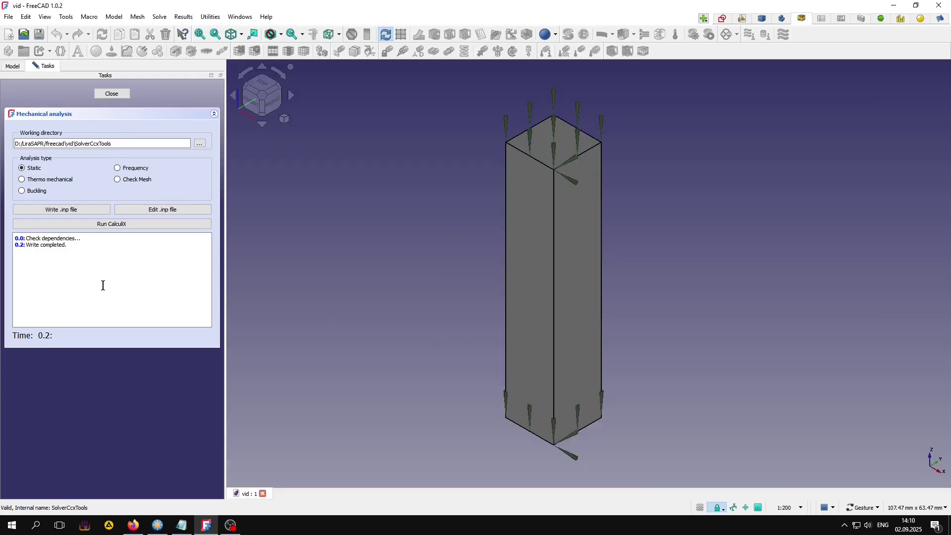
# Run CalculiX on the hyperelastic input and show Pipeline_CCX_Results as Major Principal Stress.
pyautogui.click(91, 224)
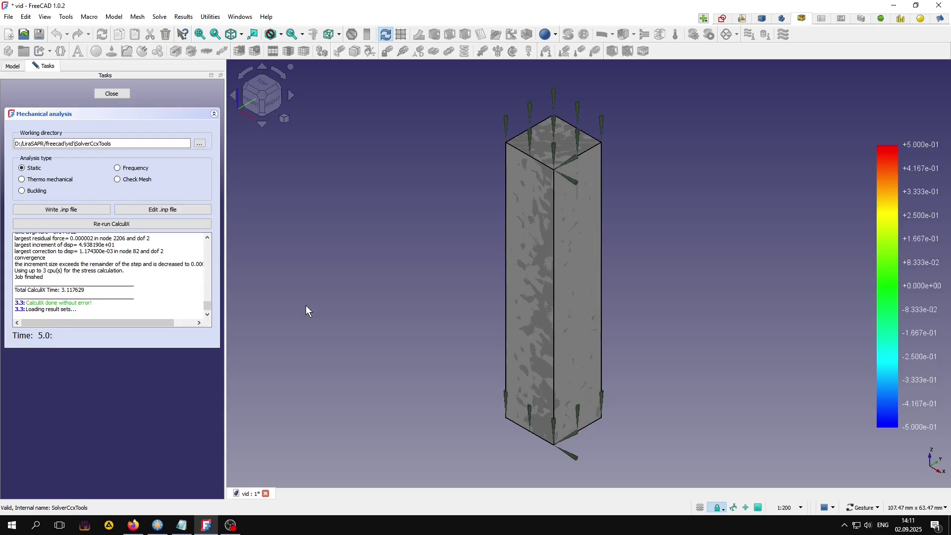
pyautogui.click(112, 94)
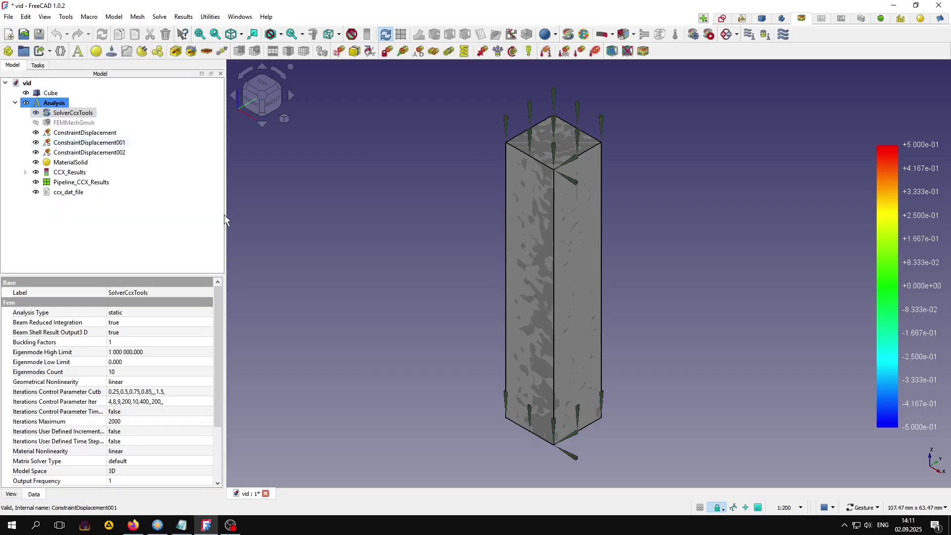
pyautogui.doubleClick(74, 182)
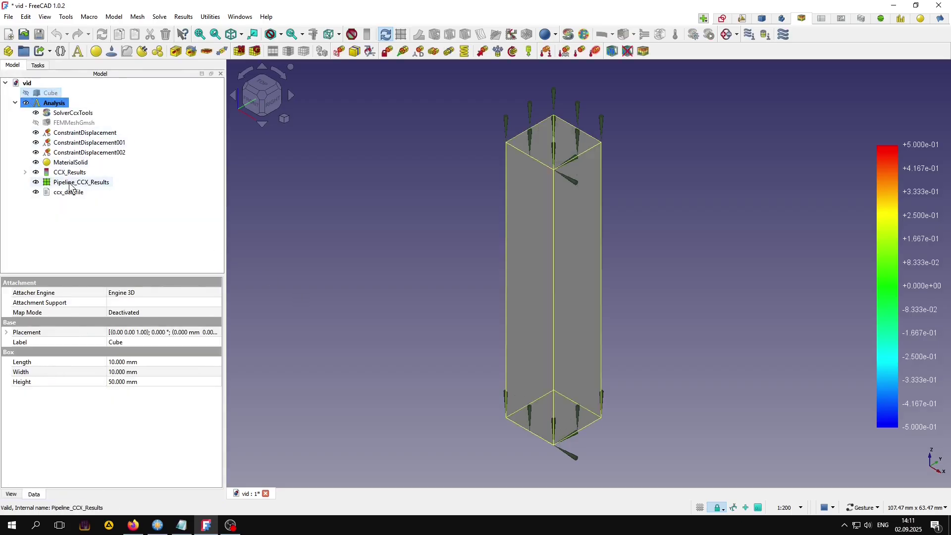
pyautogui.click(73, 155)
pyautogui.scroll(-5, 82, 184)
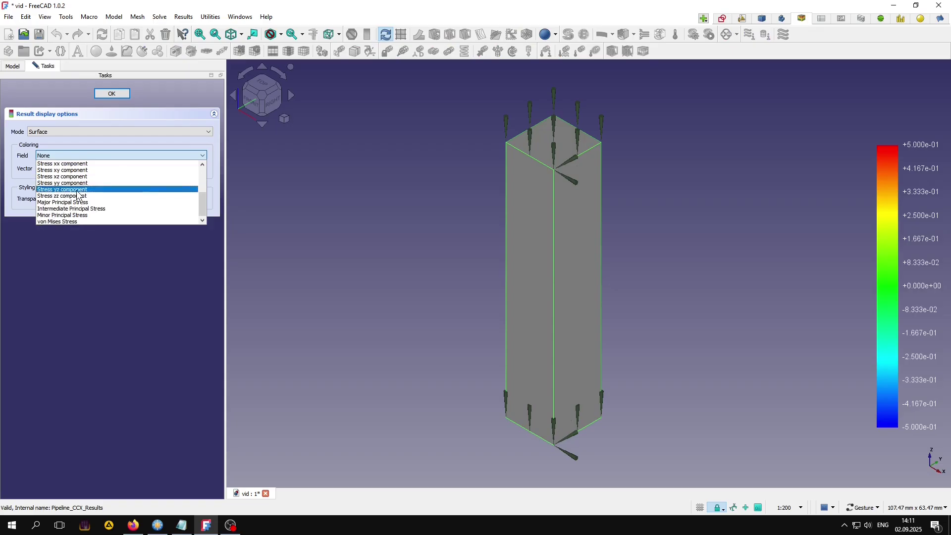
pyautogui.click(67, 203)
pyautogui.click(124, 95)
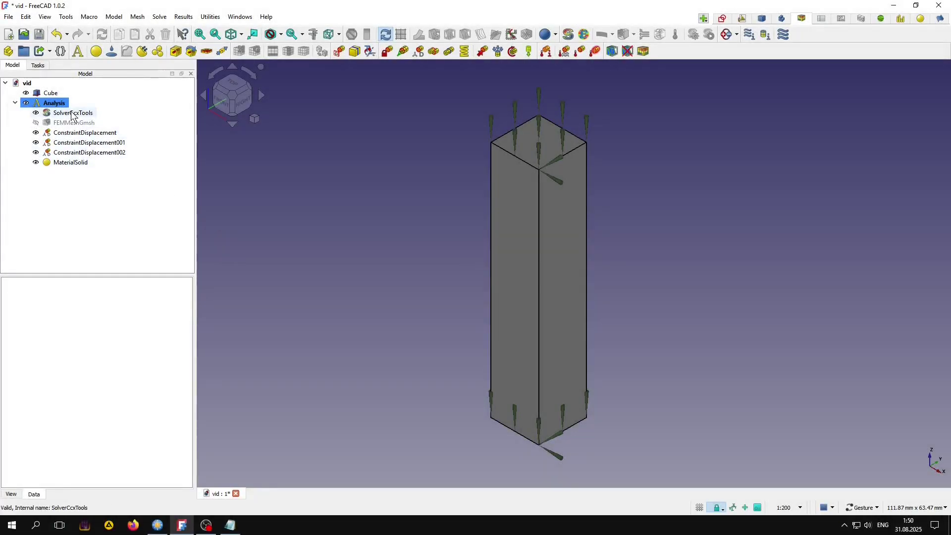
# Rewrite the solver input file and open it in the editor at the *ELASTIC line.
pyautogui.doubleClick(71, 113)
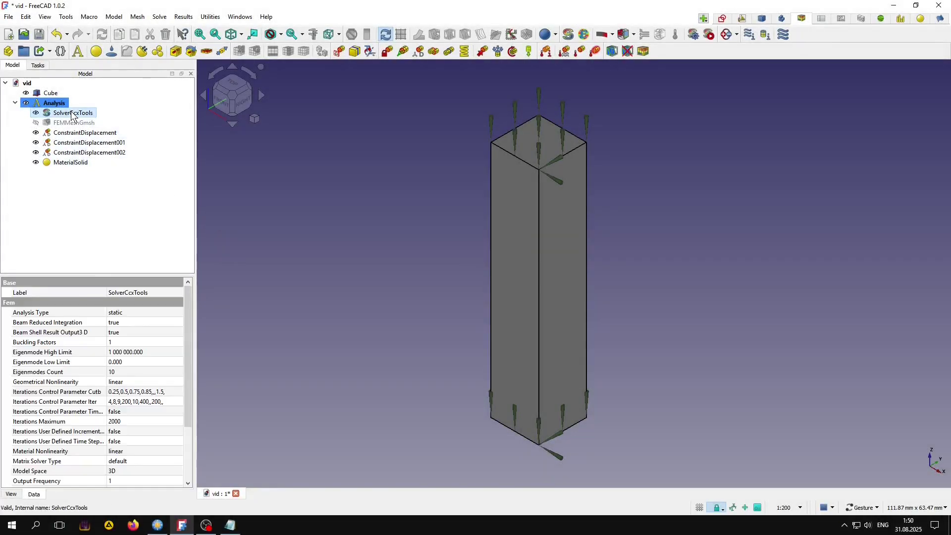
pyautogui.click(49, 208)
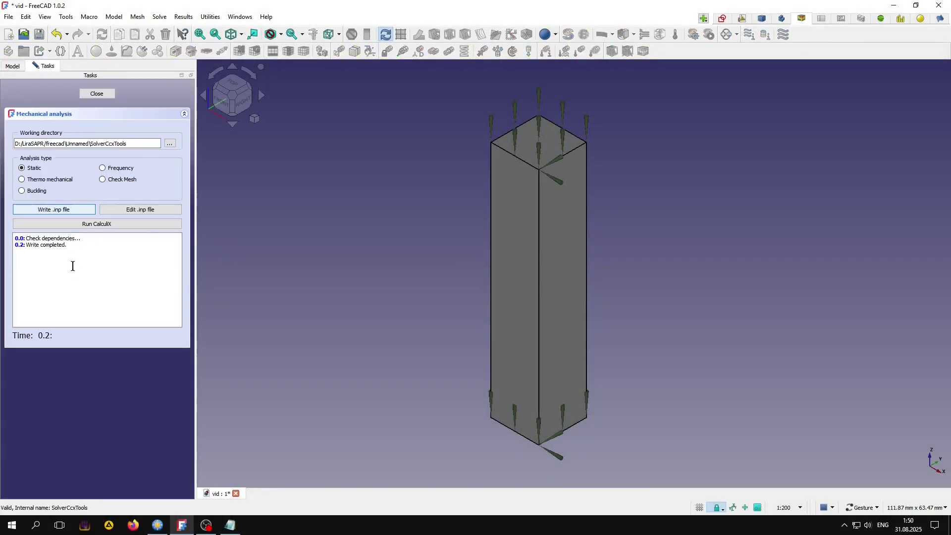
pyautogui.click(147, 211)
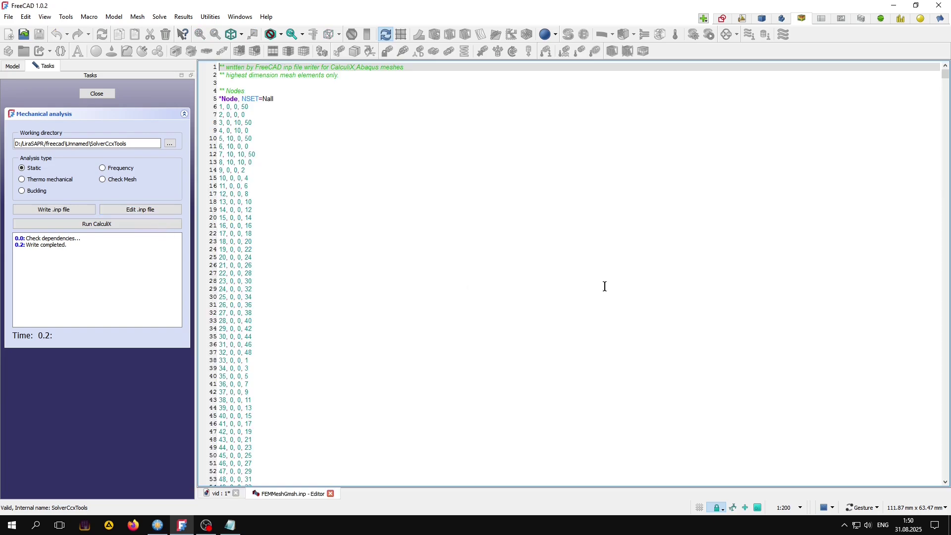
pyautogui.moveTo(946, 75); pyautogui.dragTo(948, 483)
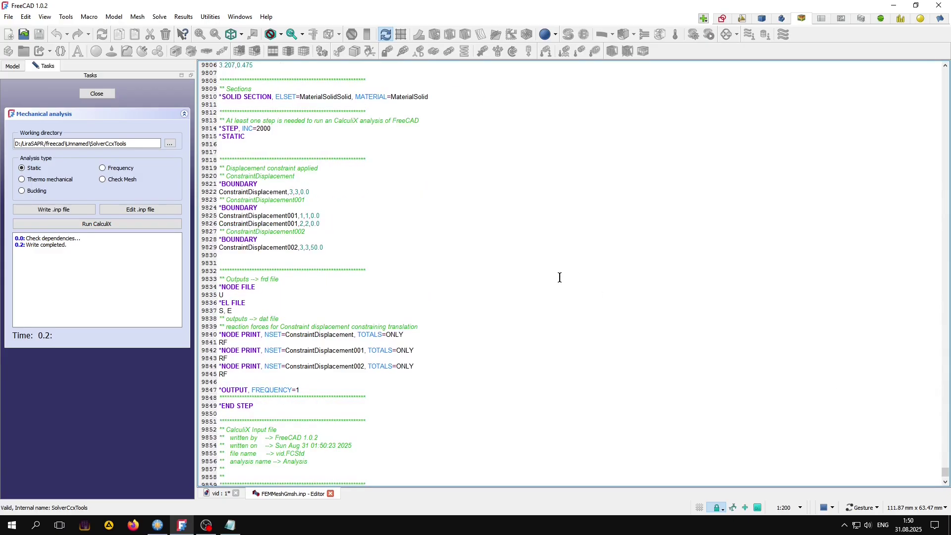
pyautogui.scroll(3, 559, 277)
pyautogui.scroll(2, 560, 278)
pyautogui.scroll(1, 560, 277)
pyautogui.click(258, 200)
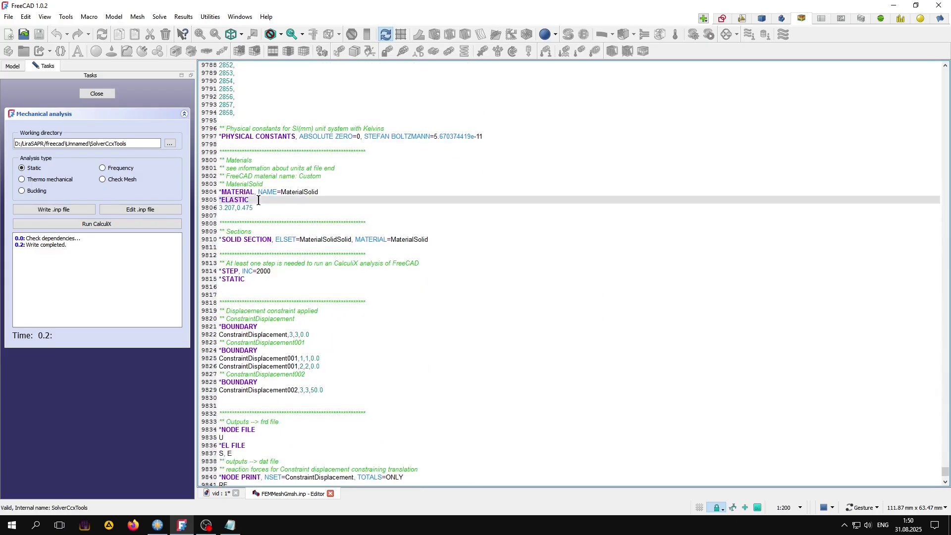
# Paste the *HYPERELASTIC, NEO HOOKE lines from the notes over the *ELASTIC lines.
pyautogui.click(231, 525)
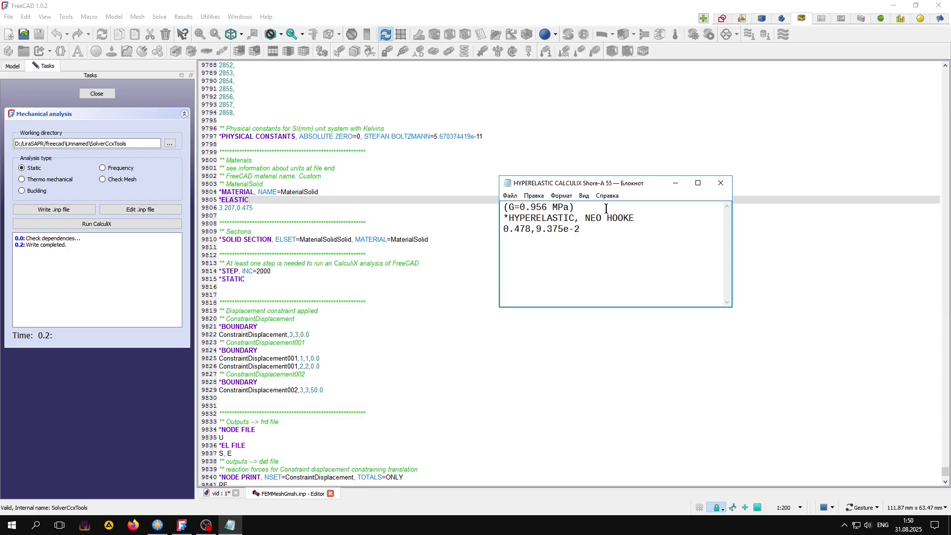
pyautogui.moveTo(504, 217); pyautogui.dragTo(605, 229)
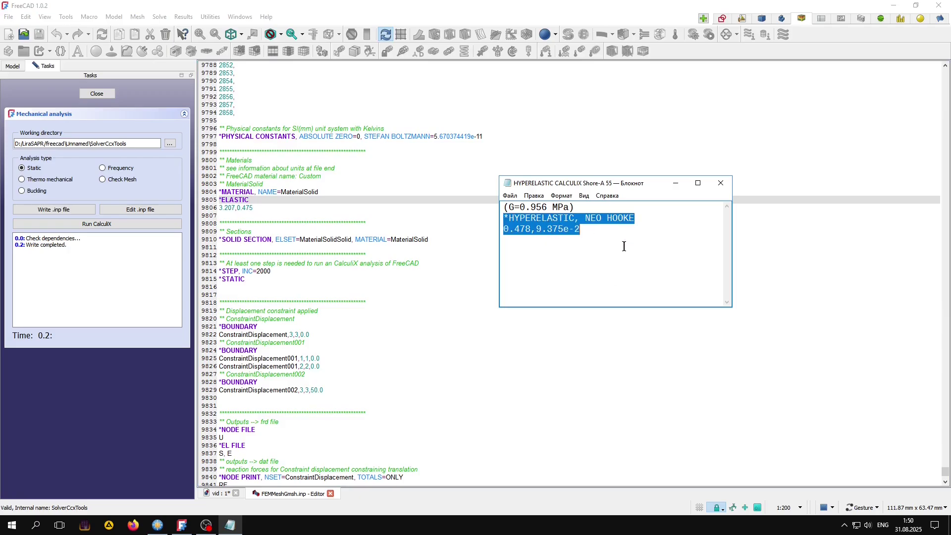
pyautogui.rightClick(608, 243)
pyautogui.click(654, 273)
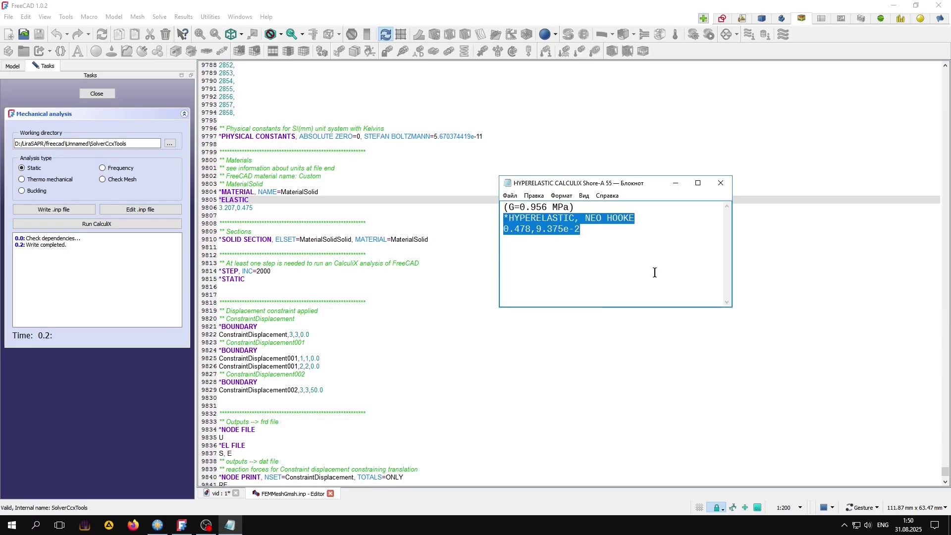
pyautogui.click(423, 5)
pyautogui.moveTo(218, 199); pyautogui.dragTo(262, 211)
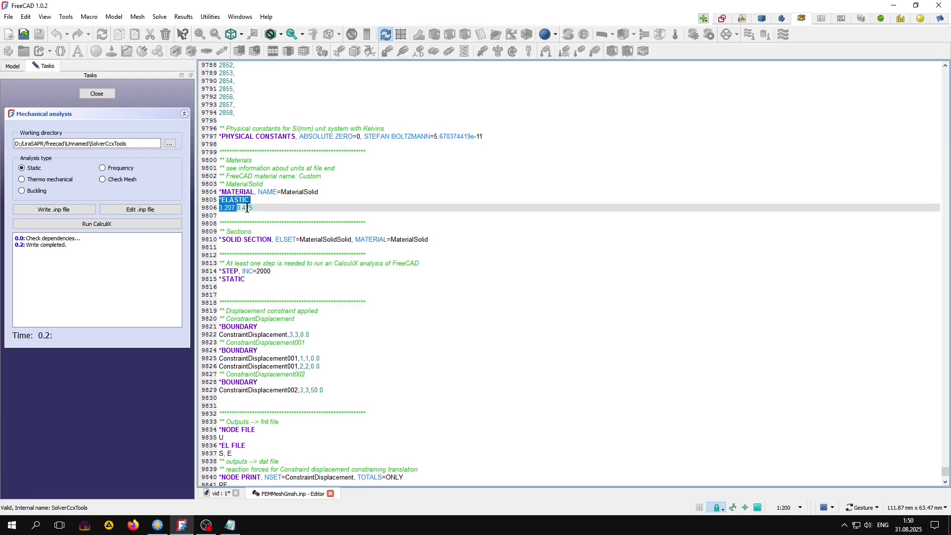
pyautogui.rightClick(243, 204)
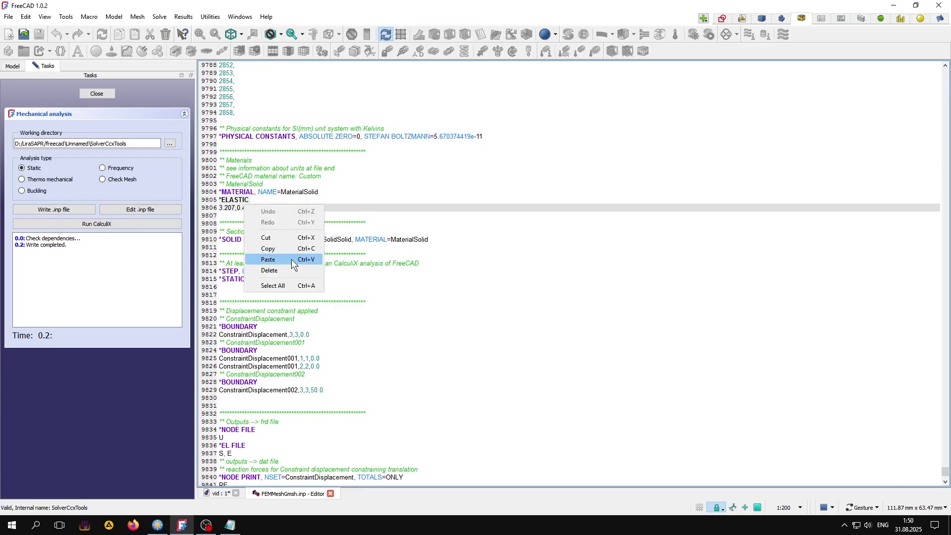
pyautogui.click(291, 259)
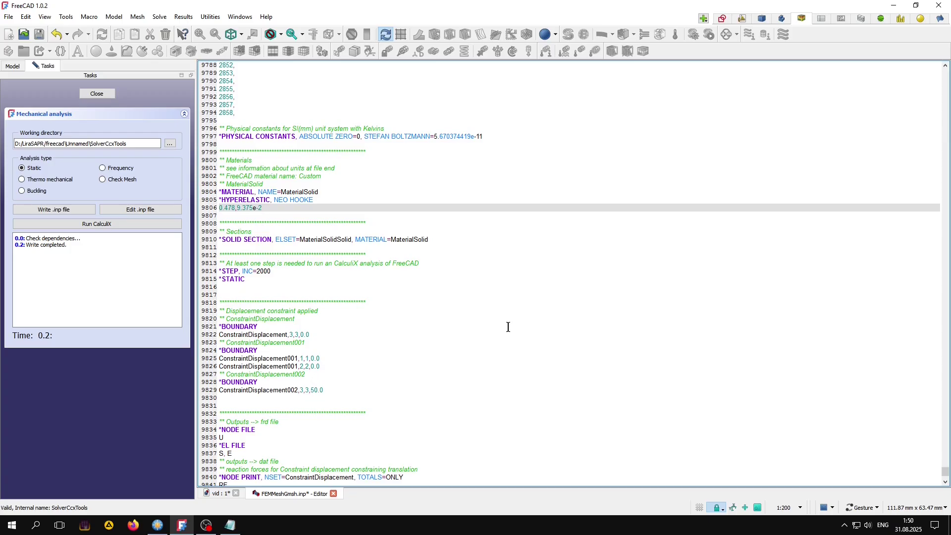
# Save the edited Neo-Hooke input file and run the CalculiX analysis.
pyautogui.click(335, 492)
pyautogui.click(435, 283)
pyautogui.click(103, 226)
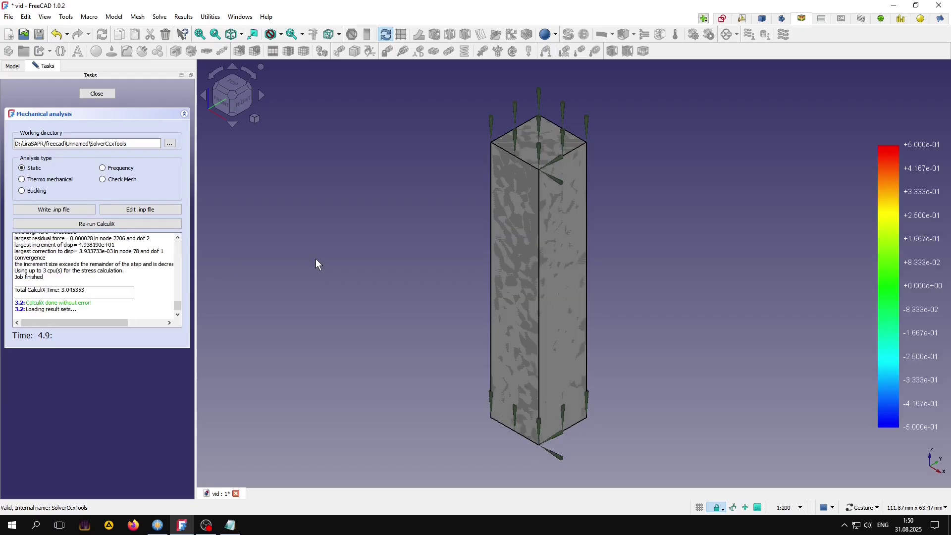
pyautogui.click(96, 94)
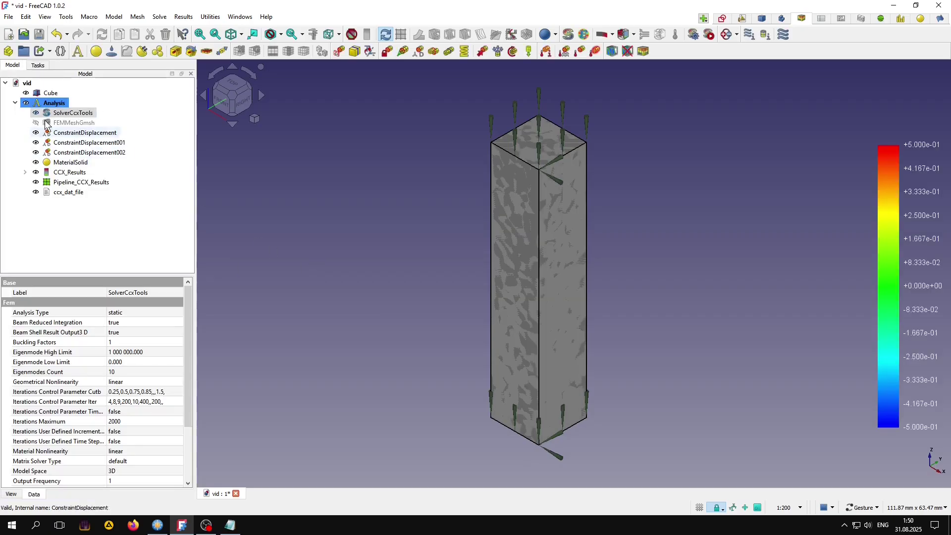
# Colour the new results by Major Principal Stress.
pyautogui.doubleClick(63, 183)
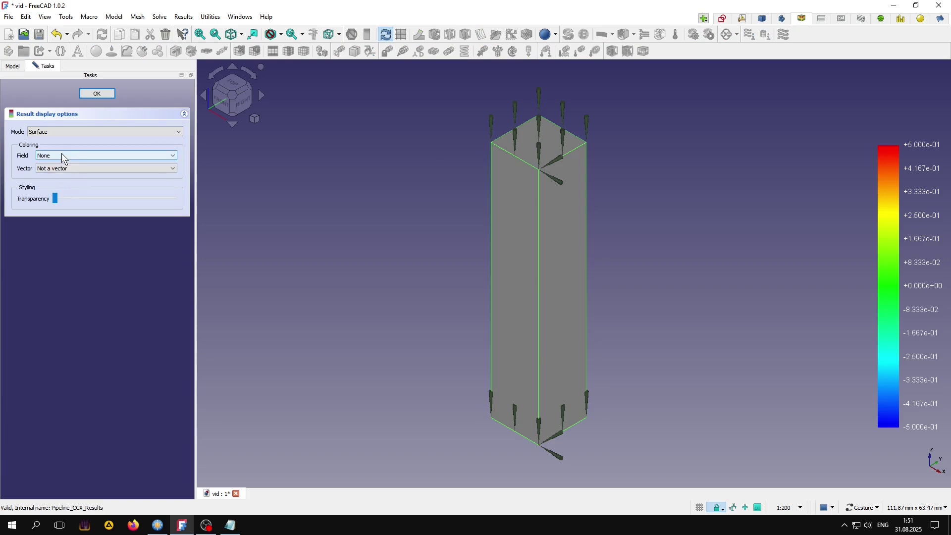
pyautogui.click(62, 155)
pyautogui.scroll(-5, 71, 188)
pyautogui.click(69, 202)
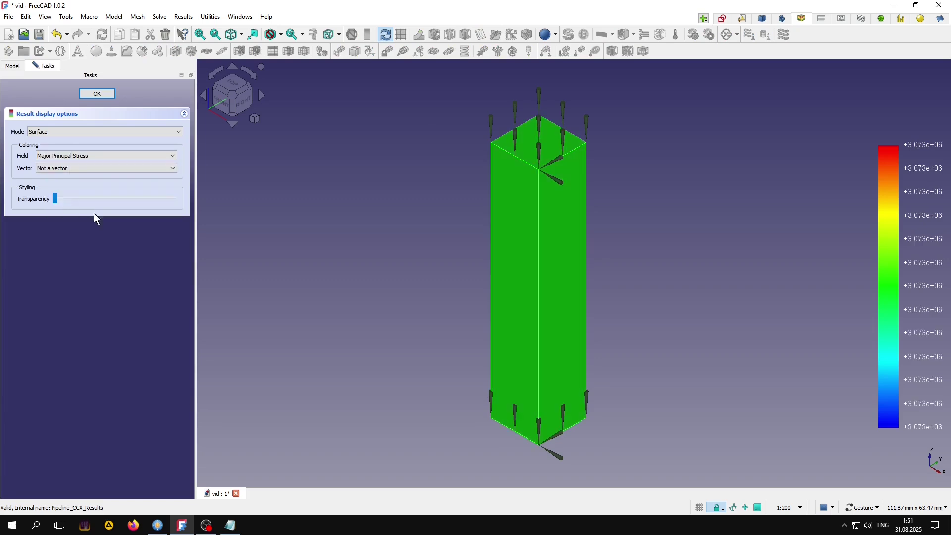
pyautogui.click(96, 98)
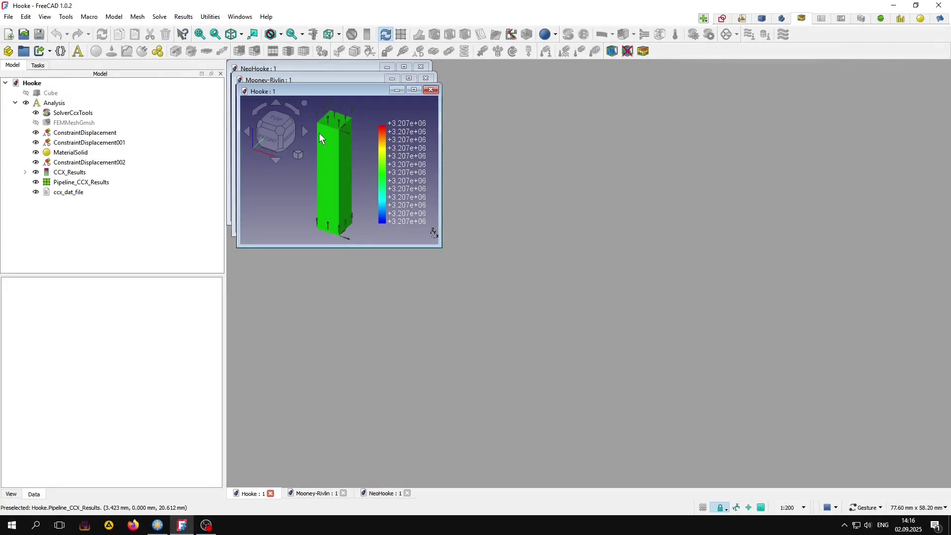
# Line up the Hooke, Mooney-Rivlin and NeoHooke result windows in a row, left to right.
pyautogui.moveTo(338, 91); pyautogui.dragTo(330, 115)
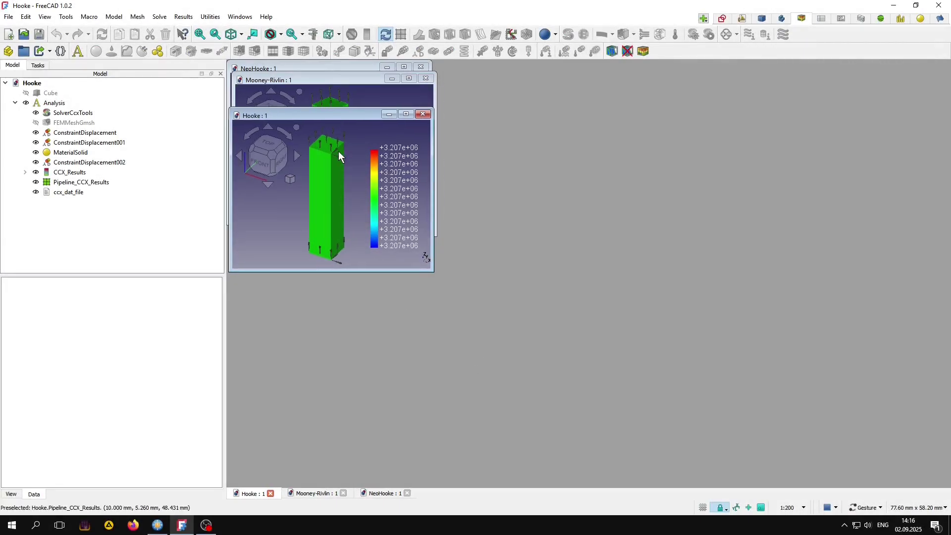
pyautogui.moveTo(321, 79); pyautogui.dragTo(535, 114)
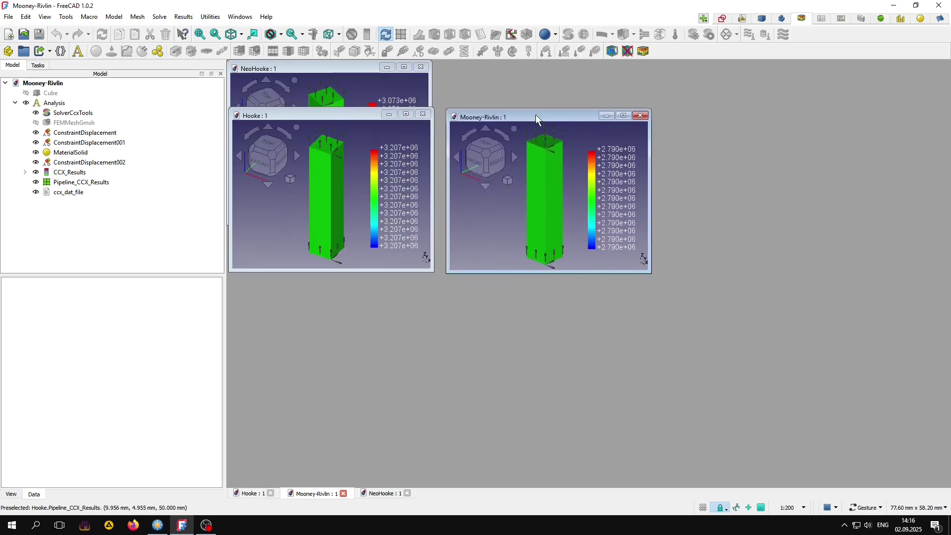
pyautogui.moveTo(389, 68); pyautogui.dragTo(419, 90)
pyautogui.moveTo(363, 81); pyautogui.dragTo(766, 112)
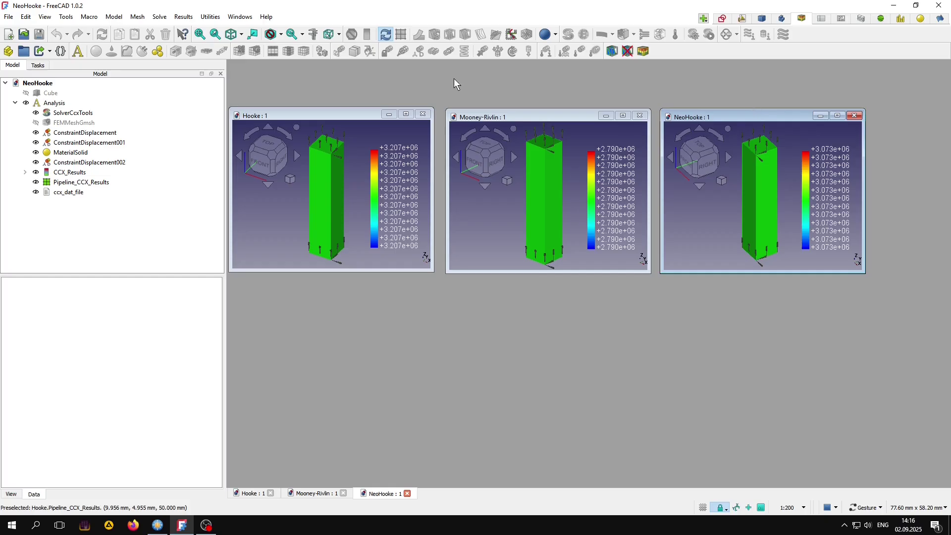
# Stretch each of the three result windows upward and downward to nearly full height.
pyautogui.moveTo(335, 107); pyautogui.dragTo(336, 62)
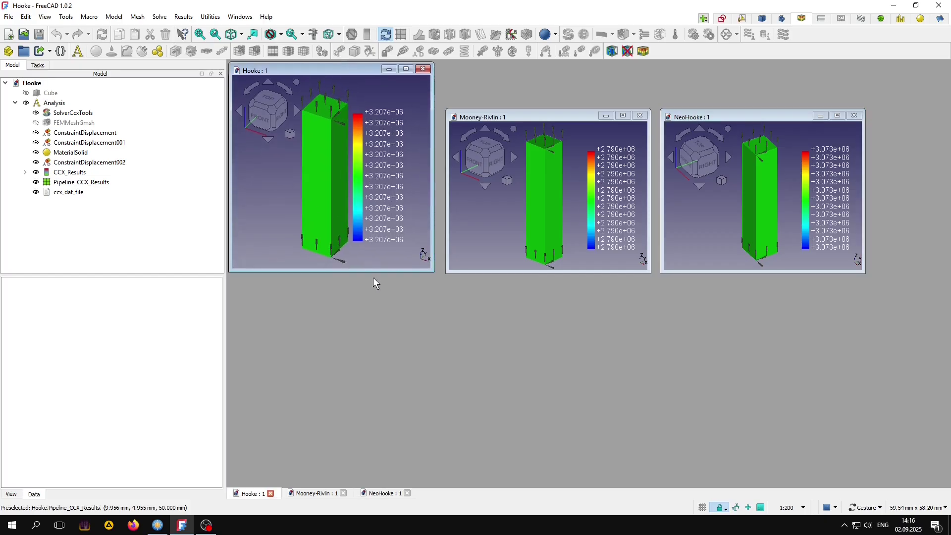
pyautogui.moveTo(373, 272); pyautogui.dragTo(374, 478)
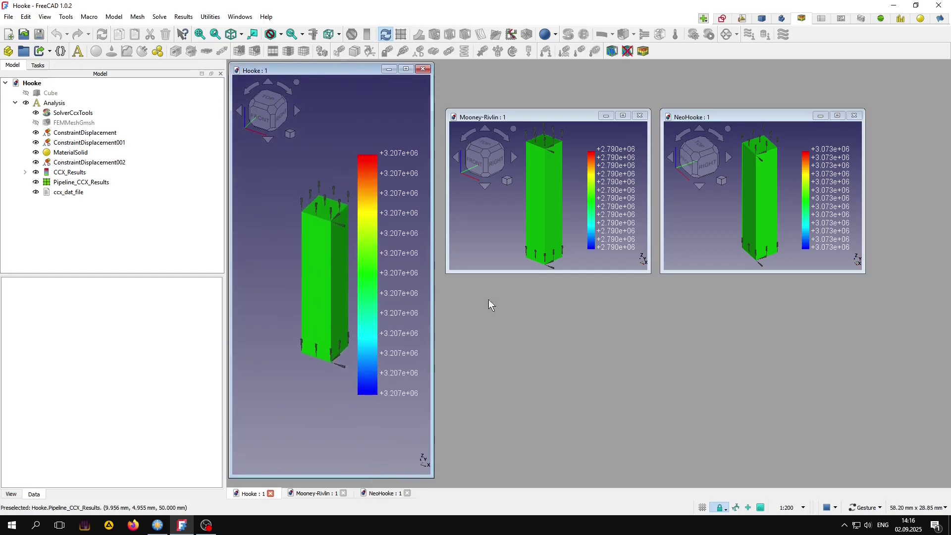
pyautogui.moveTo(529, 109); pyautogui.dragTo(527, 63)
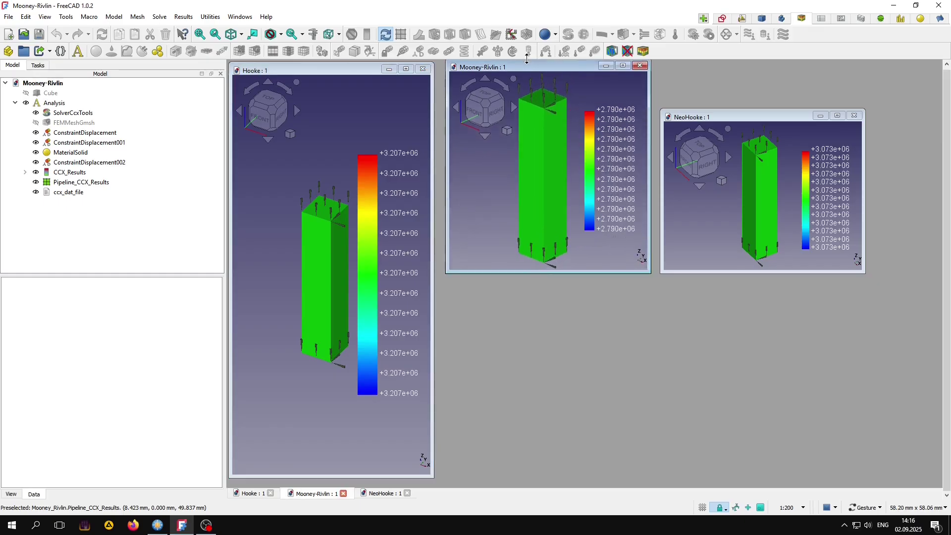
pyautogui.moveTo(545, 272)
pyautogui.mouseDown()
pyautogui.moveTo(547, 489)
pyautogui.moveTo(547, 478)
pyautogui.mouseUp()
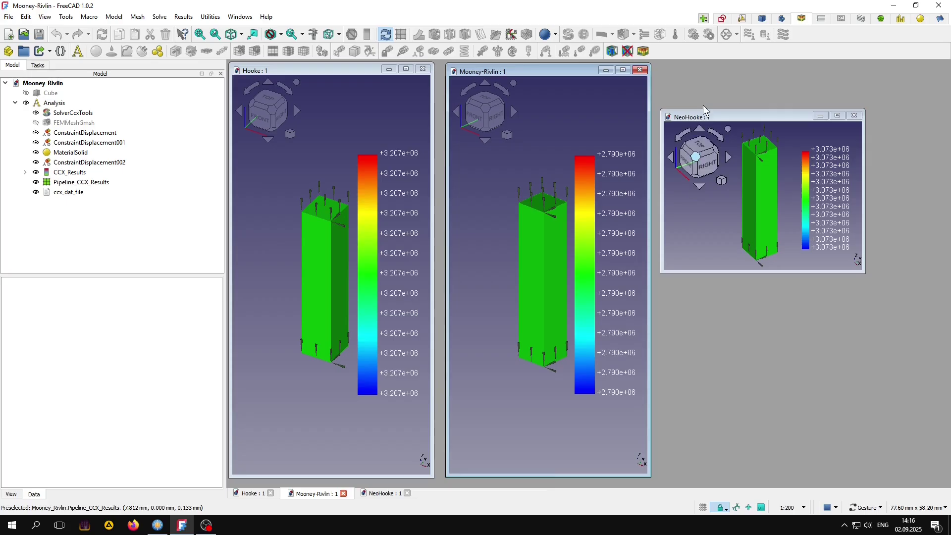
pyautogui.moveTo(715, 108); pyautogui.dragTo(716, 63)
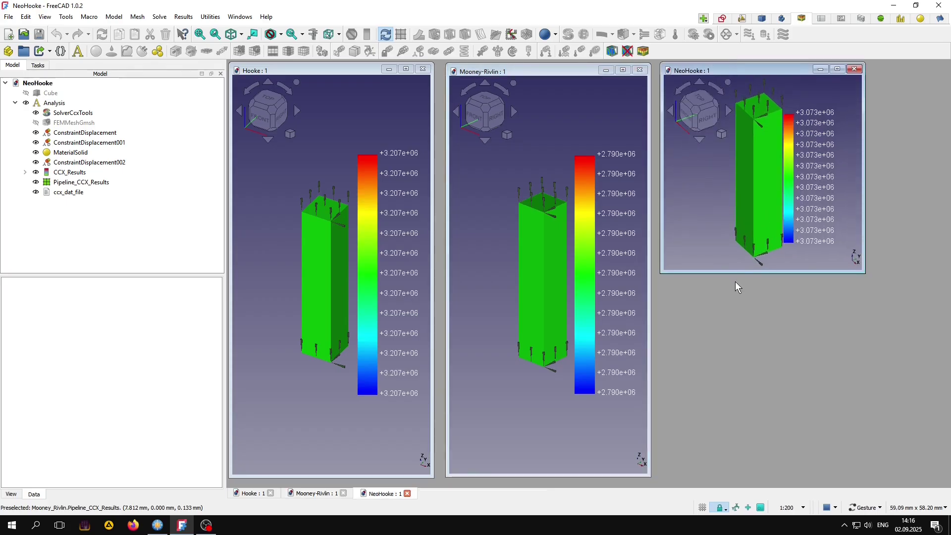
pyautogui.moveTo(736, 272); pyautogui.dragTo(742, 477)
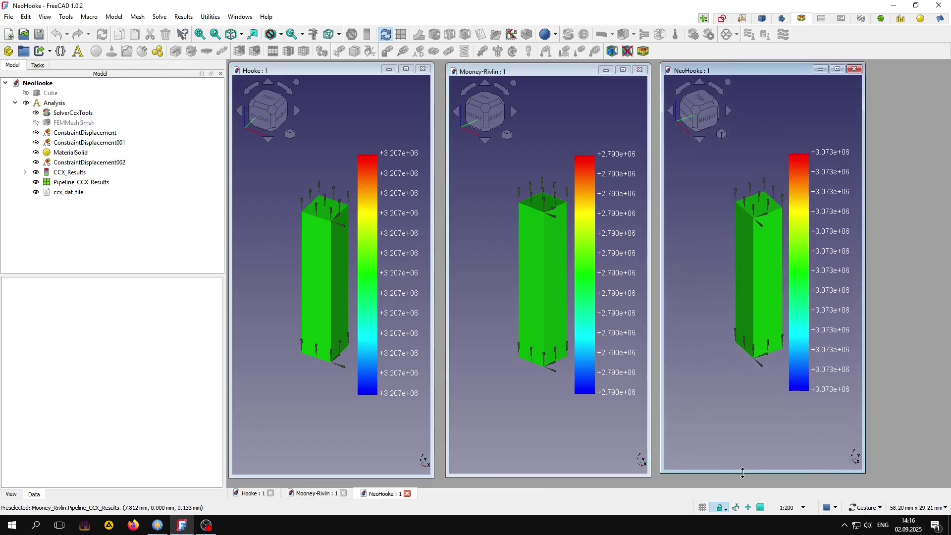
# Add a WarpVector filter at factor 1.0 to the Hooke Pipeline_CCX_Results, then activate Mooney-Rivlin.
pyautogui.click(293, 70)
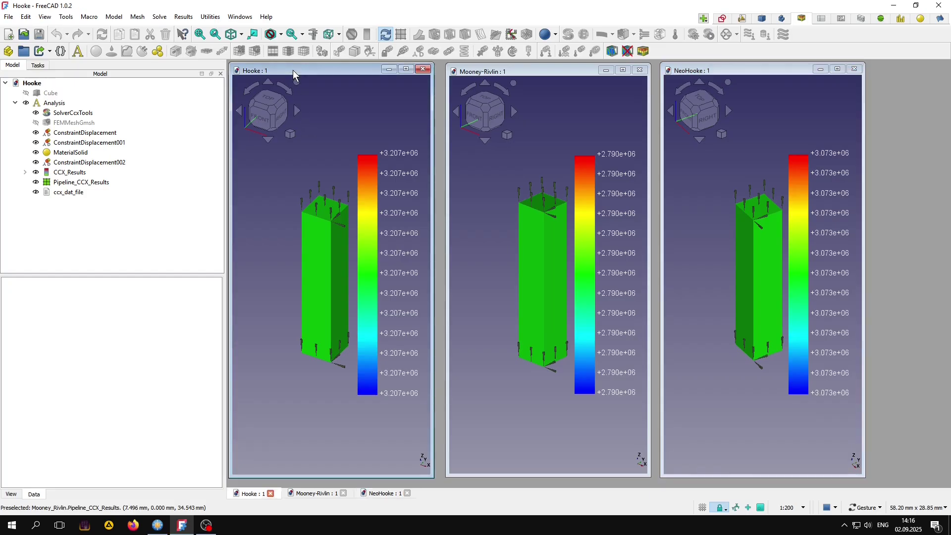
pyautogui.click(97, 187)
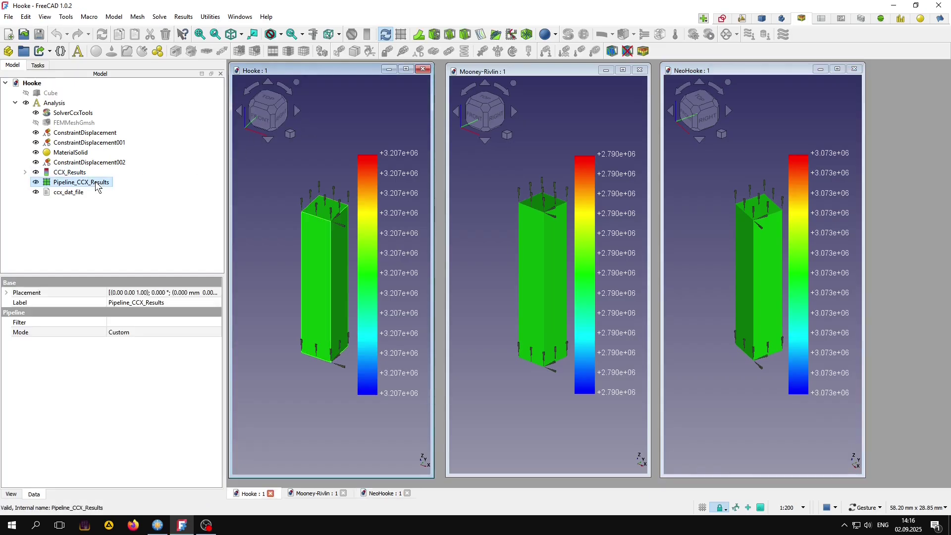
pyautogui.click(421, 34)
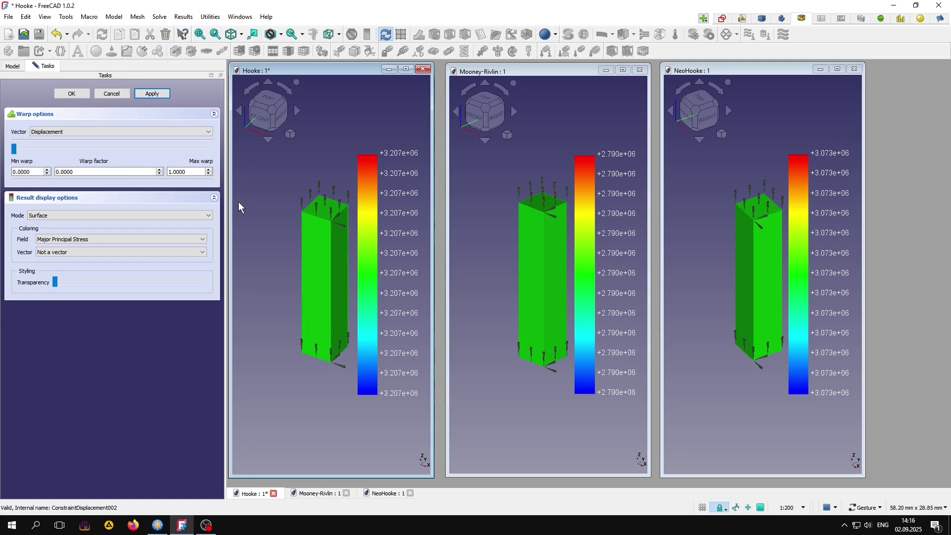
pyautogui.moveTo(41, 150); pyautogui.dragTo(218, 153)
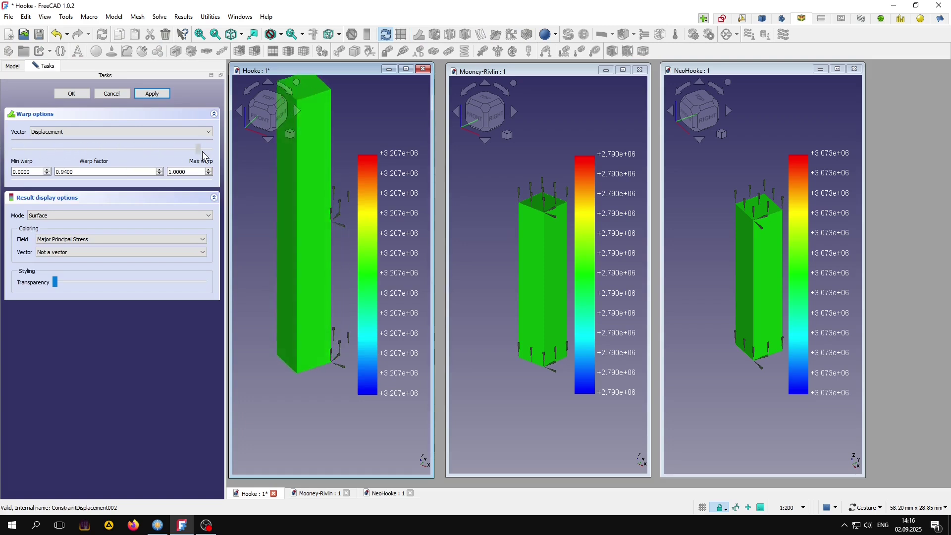
pyautogui.moveTo(315, 187); pyautogui.dragTo(313, 248)
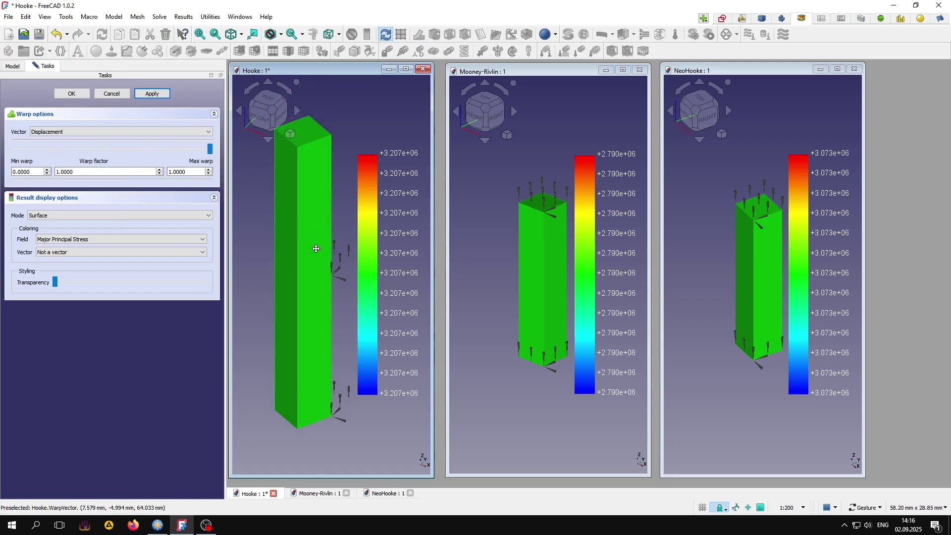
pyautogui.click(76, 92)
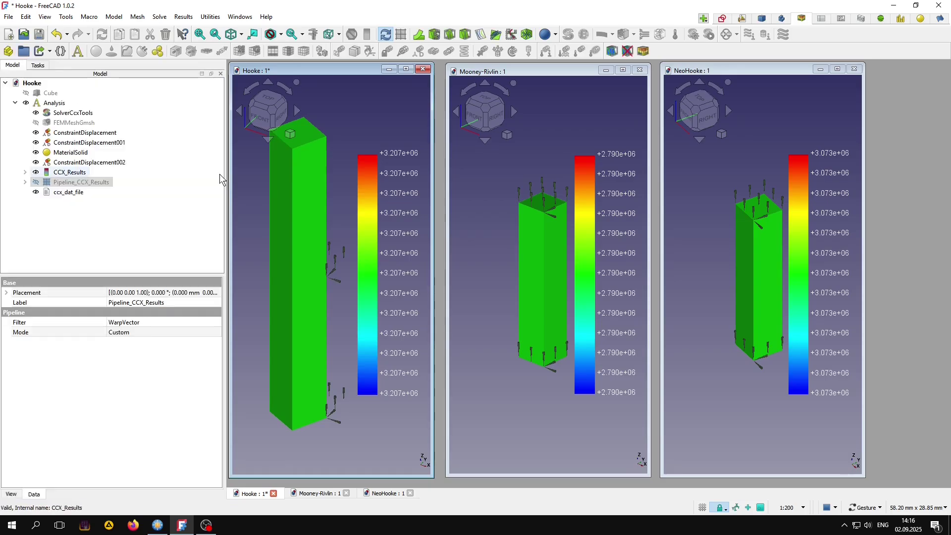
pyautogui.click(492, 229)
# Add a WarpVector filter at factor 1.0 to the Mooney-Rivlin Pipeline_CCX_Results, then activate NeoHooke.
pyautogui.click(102, 183)
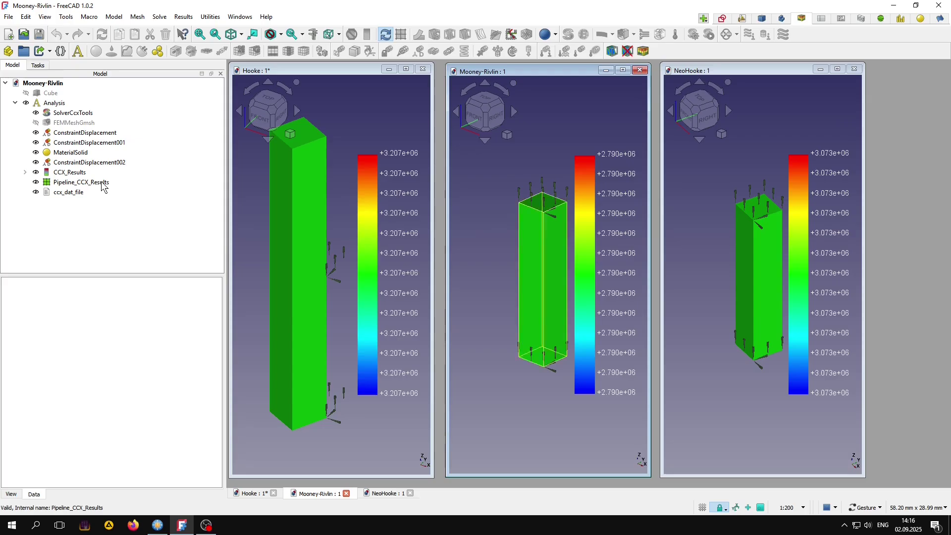
pyautogui.click(418, 35)
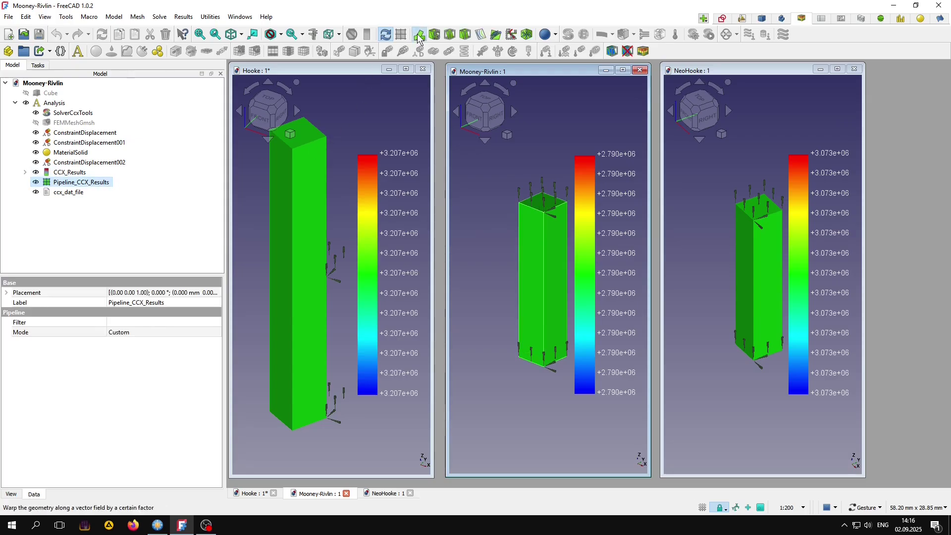
pyautogui.moveTo(14, 150); pyautogui.dragTo(213, 153)
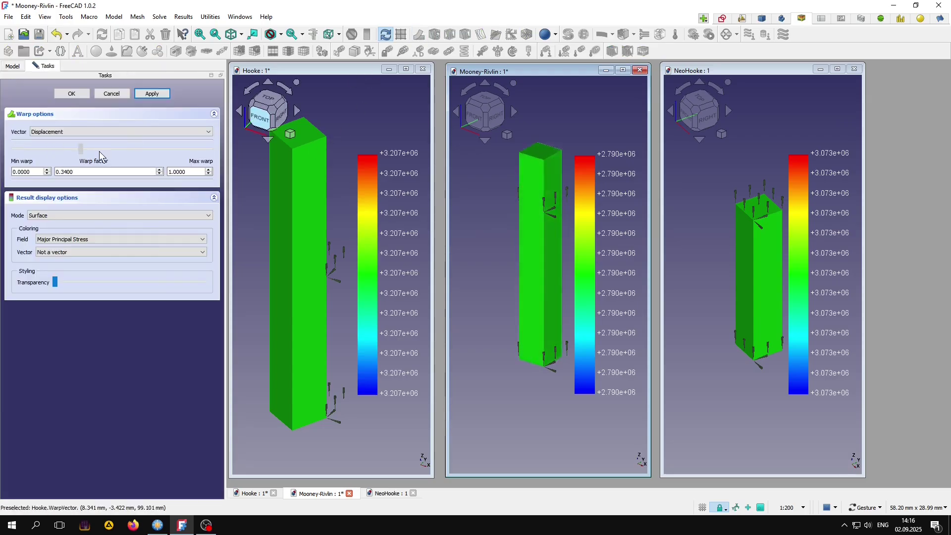
pyautogui.moveTo(493, 220); pyautogui.dragTo(484, 292, button='right')
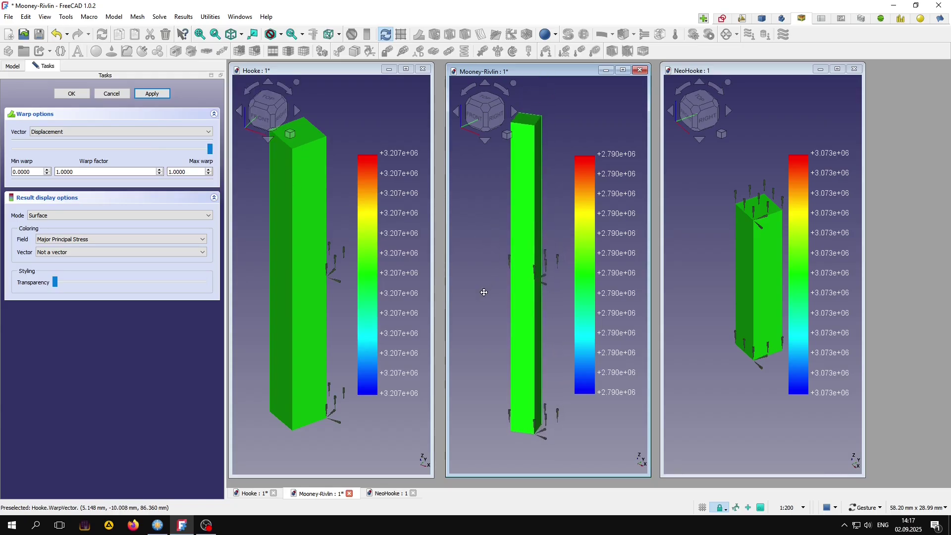
pyautogui.click(78, 94)
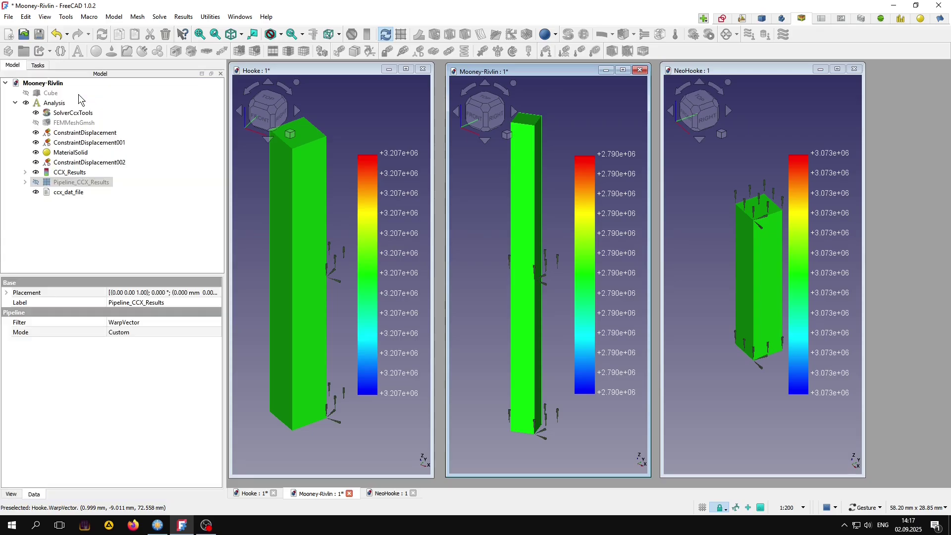
pyautogui.click(707, 265)
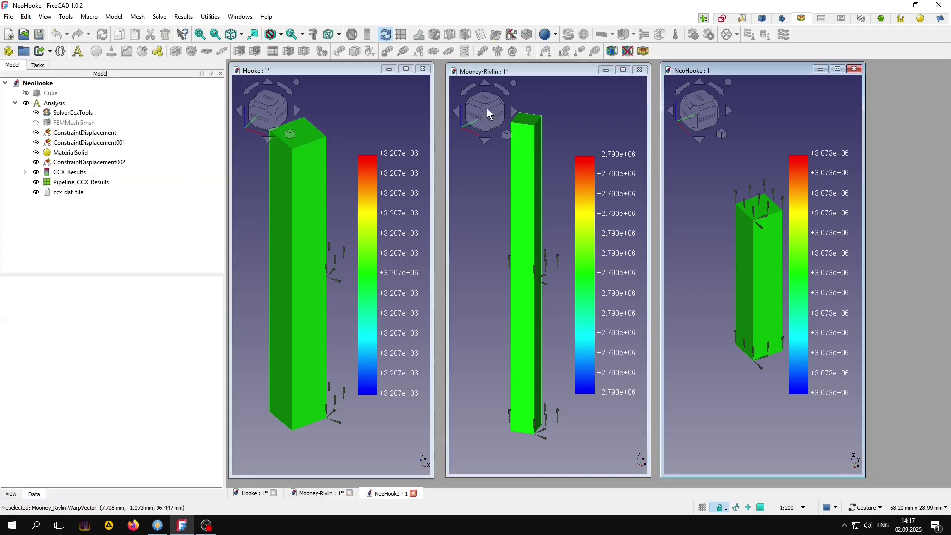
# Add a WarpVector filter at factor 1.0 to the NeoHooke Pipeline_CCX_Results.
pyautogui.click(94, 188)
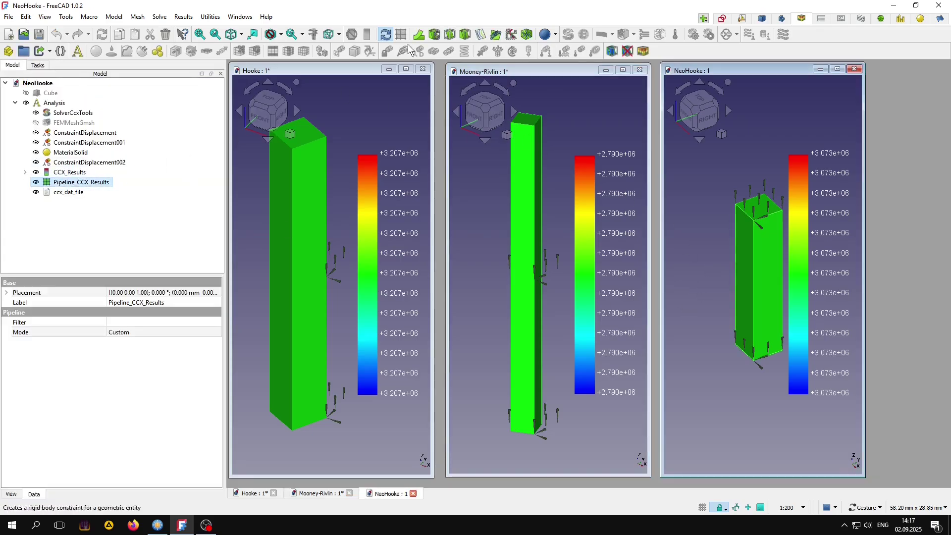
pyautogui.click(418, 34)
pyautogui.moveTo(15, 149); pyautogui.dragTo(218, 155)
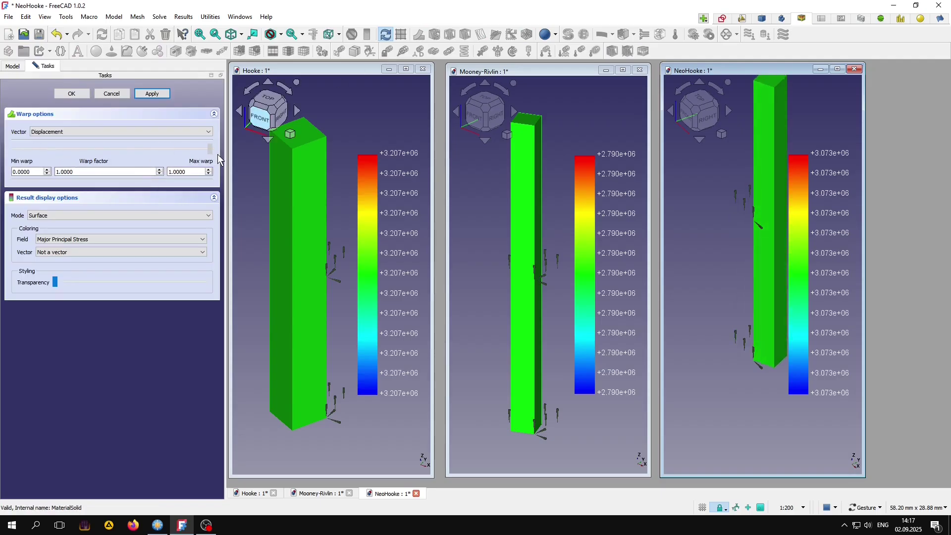
pyautogui.moveTo(742, 226); pyautogui.dragTo(701, 282, button='right')
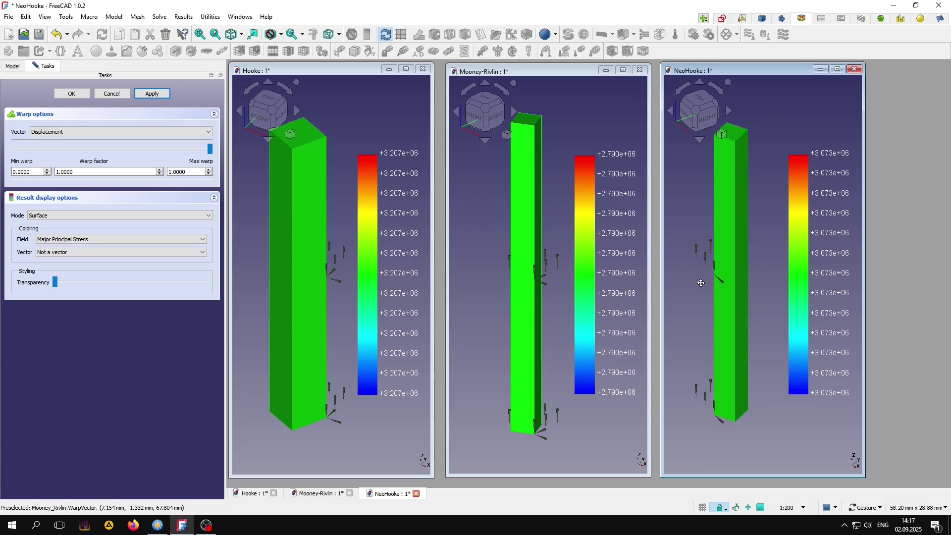
pyautogui.click(76, 93)
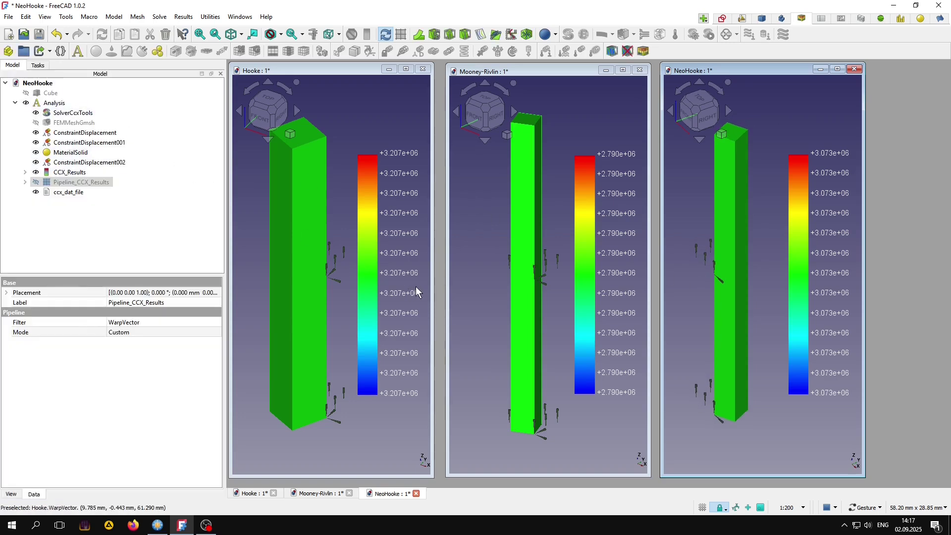